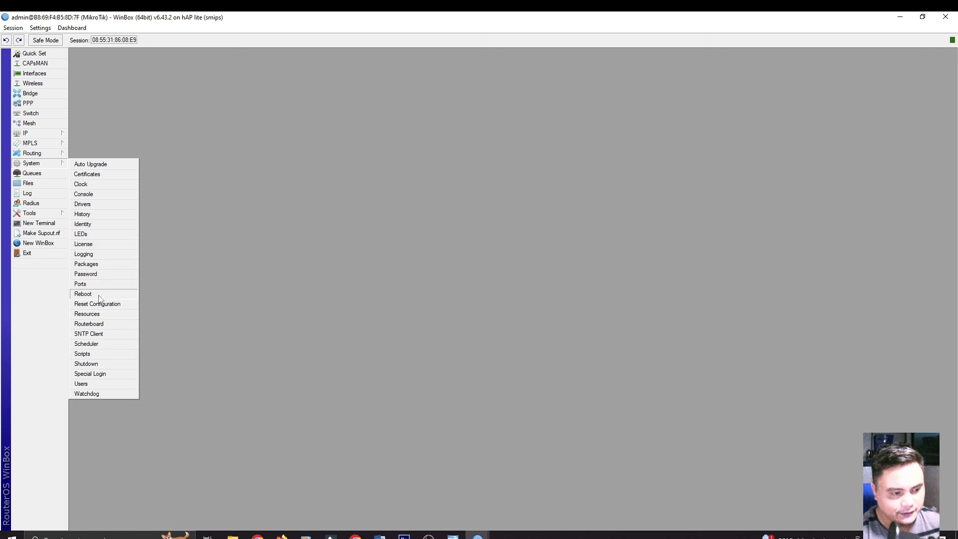
# Reboot the router and reconnect to it through its IP address 192.168.88.1.
pyautogui.click(101, 295)
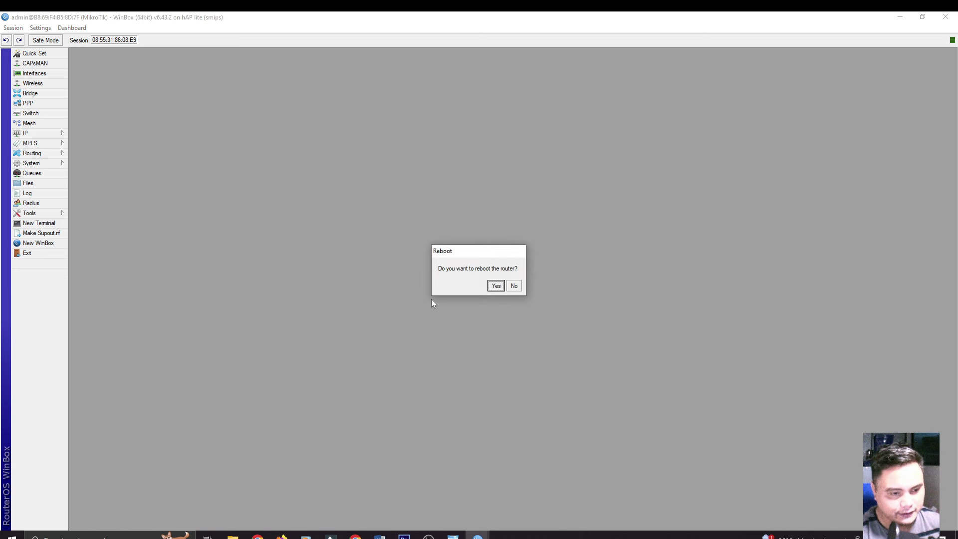
pyautogui.click(496, 286)
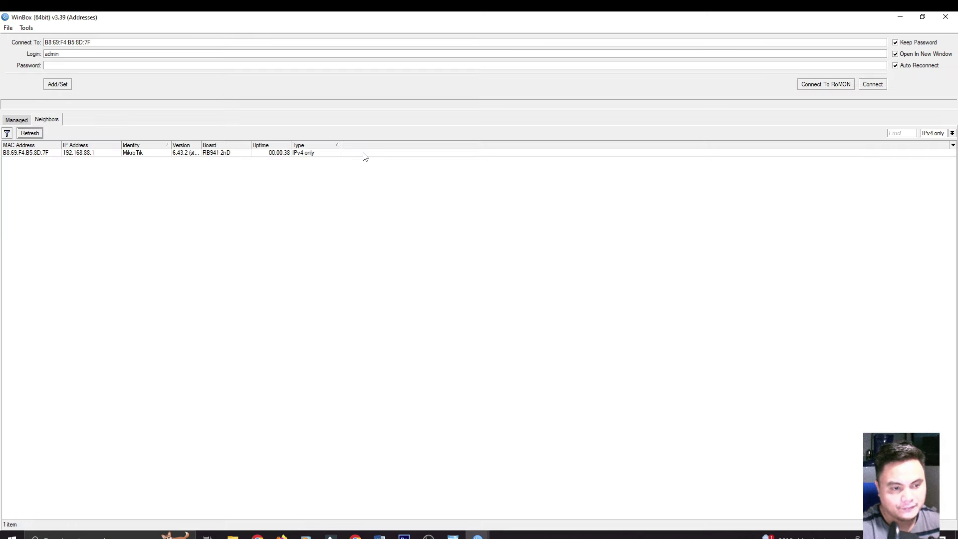
pyautogui.click(363, 154)
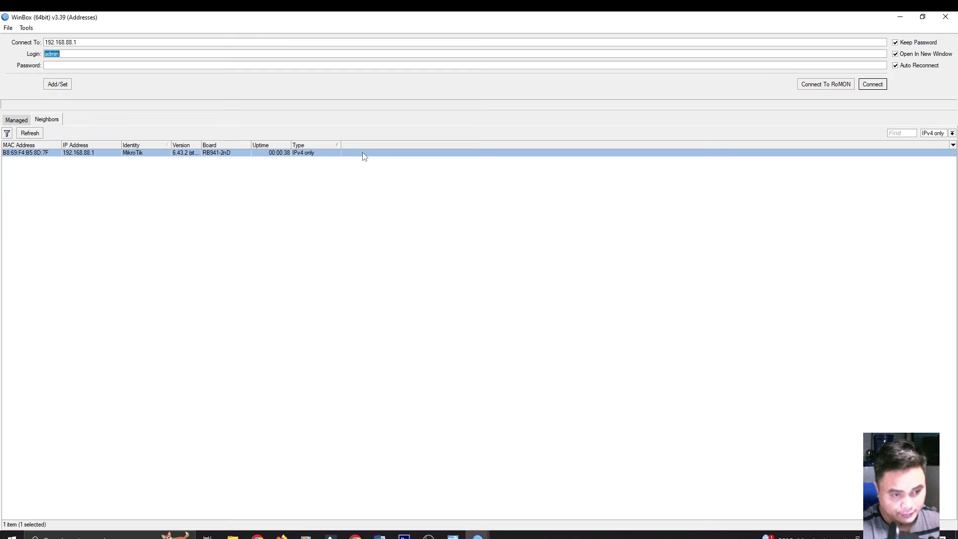
pyautogui.click(878, 85)
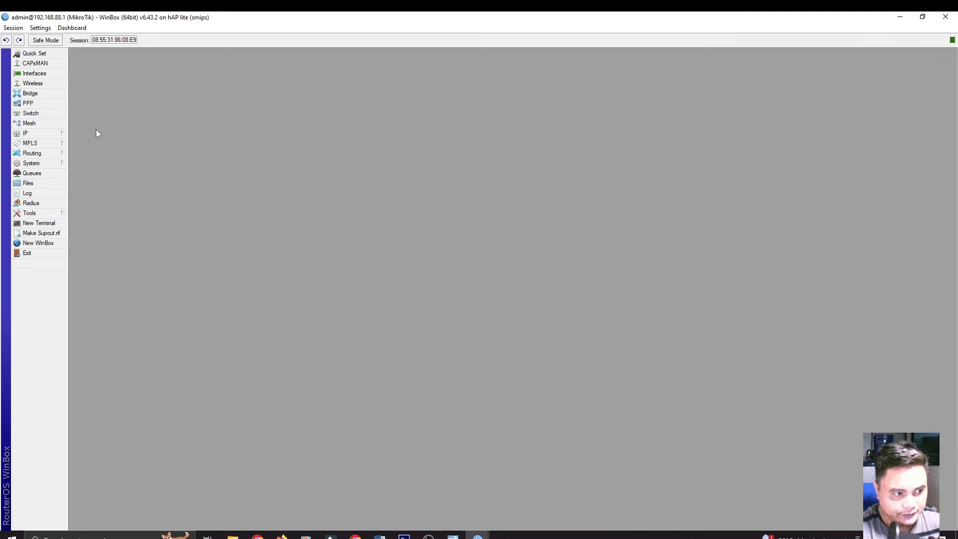
# Create a new bridge interface named 2mbps.
pyautogui.click(45, 98)
pyautogui.moveTo(183, 62); pyautogui.dragTo(186, 99)
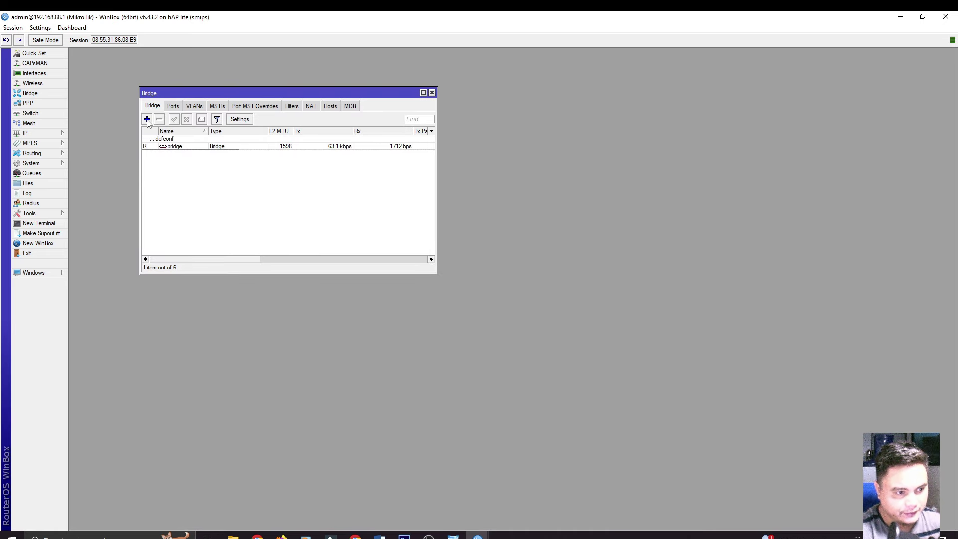
pyautogui.click(147, 120)
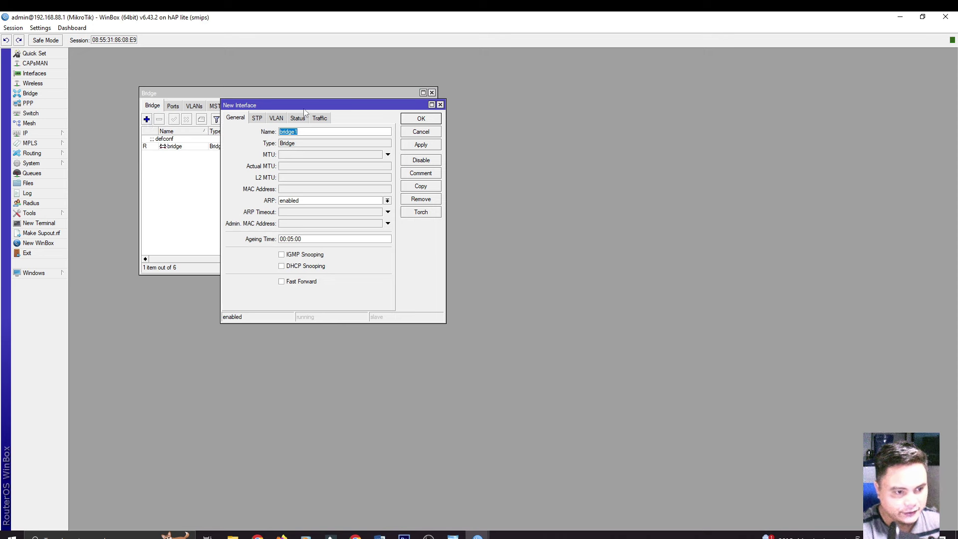
pyautogui.moveTo(303, 105); pyautogui.dragTo(223, 101)
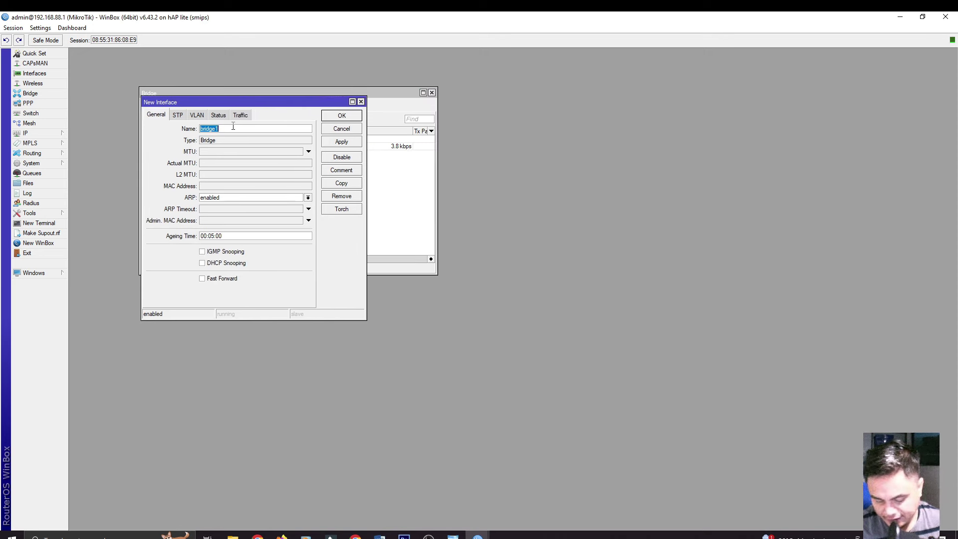
pyautogui.write('2mbps')
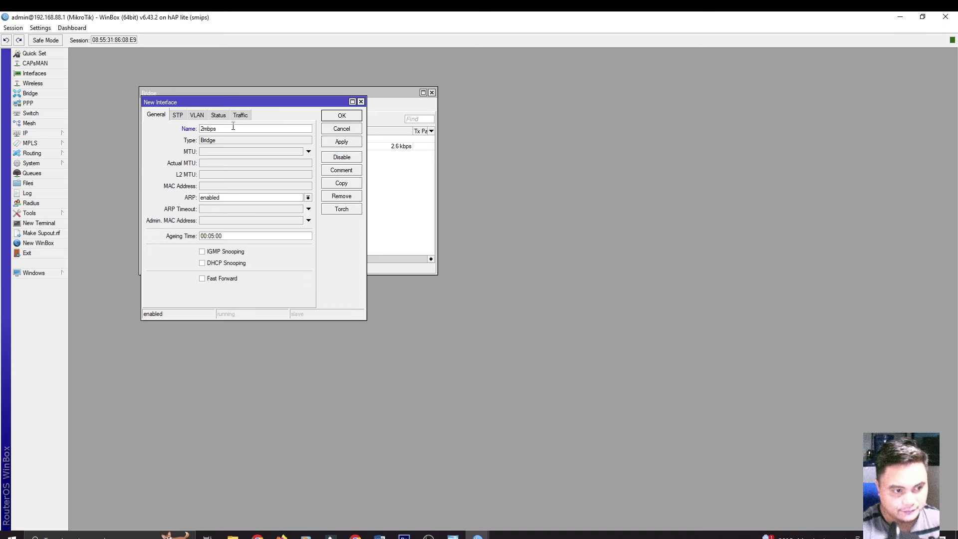
pyautogui.click(352, 117)
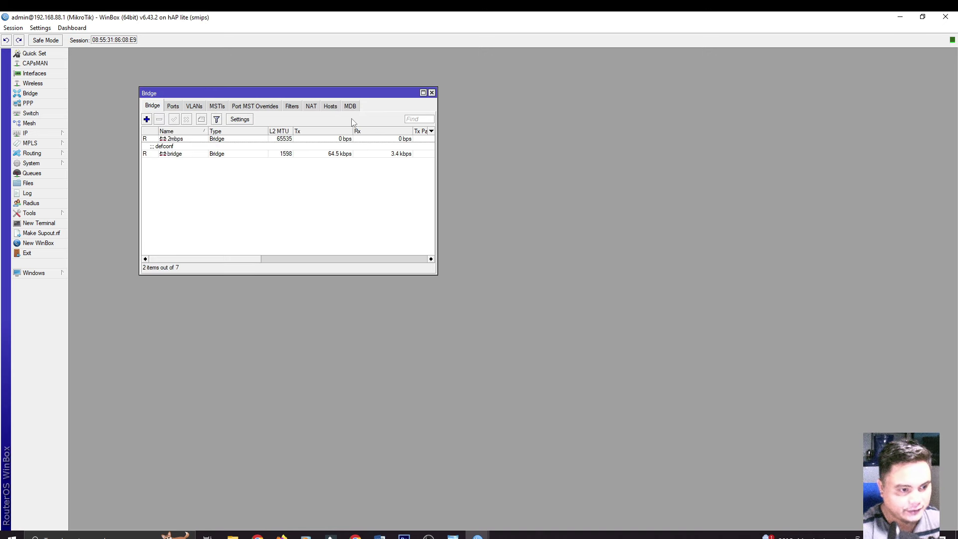
# Add the IP address 192.168.2.1/24 to the 2mbps bridge interface.
pyautogui.click(51, 135)
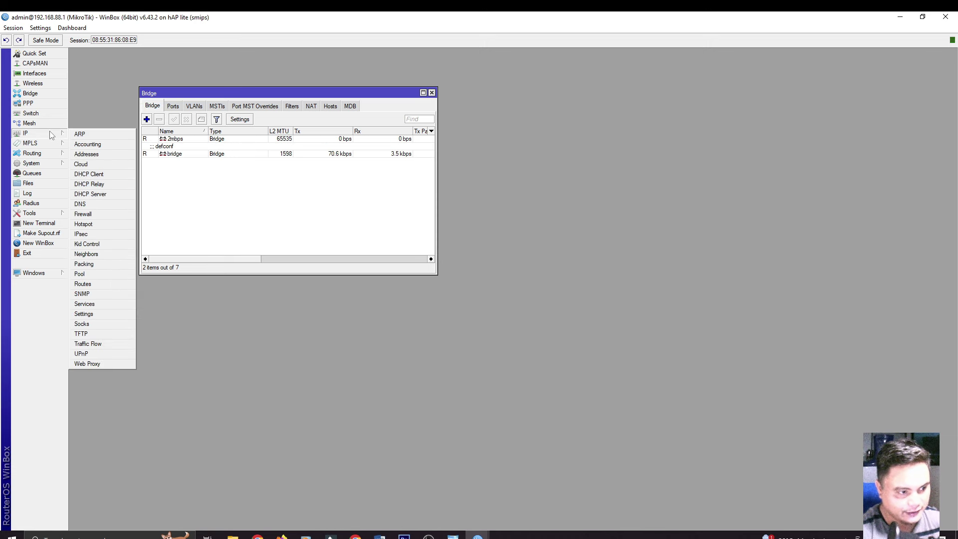
pyautogui.click(99, 154)
pyautogui.moveTo(523, 56); pyautogui.dragTo(541, 95)
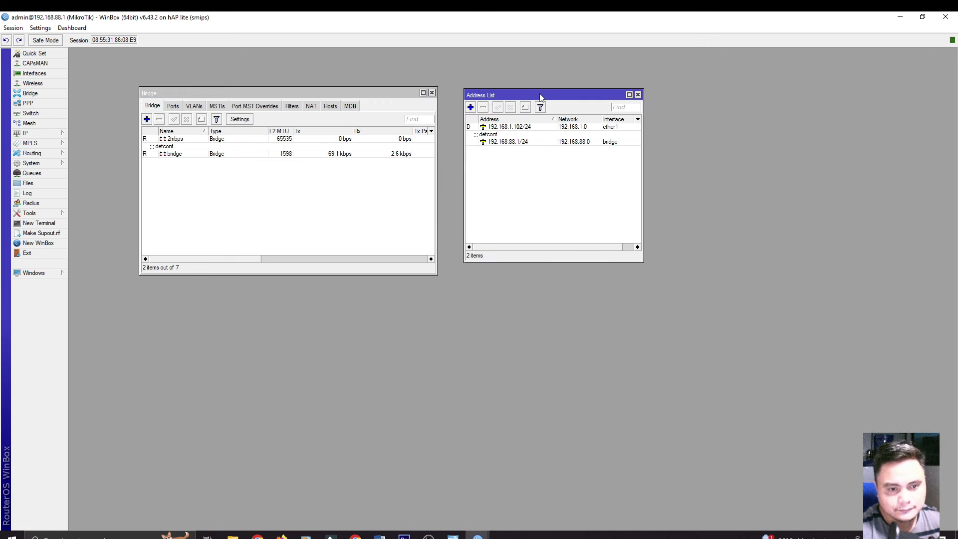
pyautogui.click(470, 108)
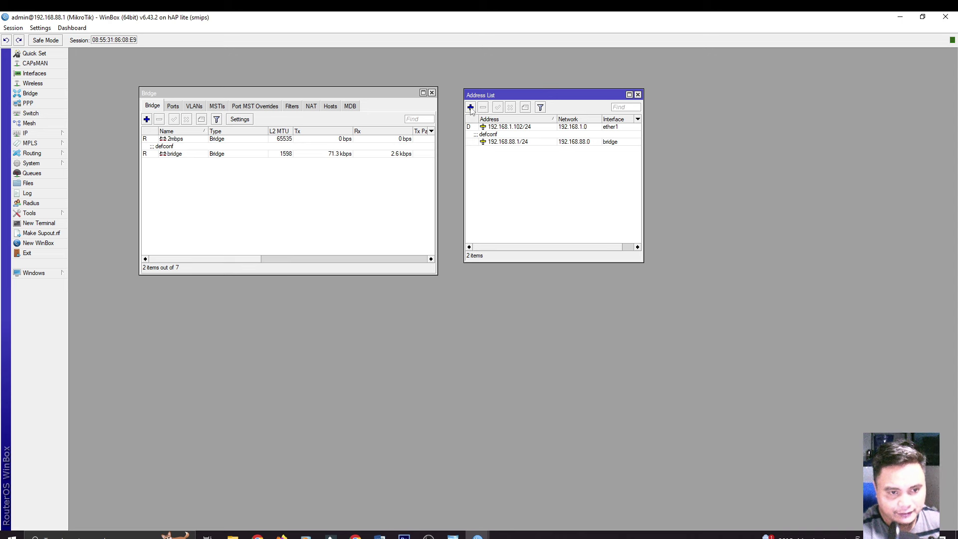
pyautogui.moveTo(512, 141); pyautogui.dragTo(521, 165)
pyautogui.write('192.168.2.1/24')
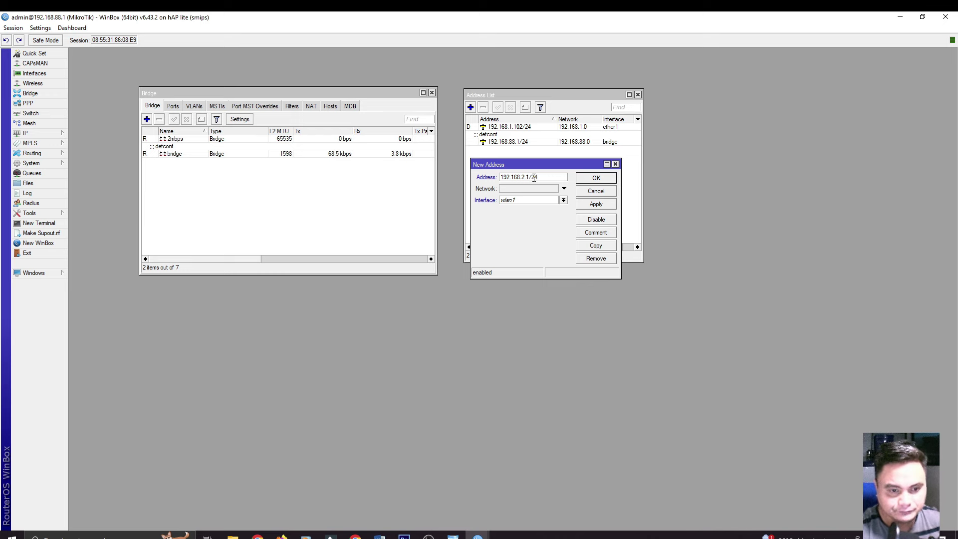
pyautogui.click(535, 201)
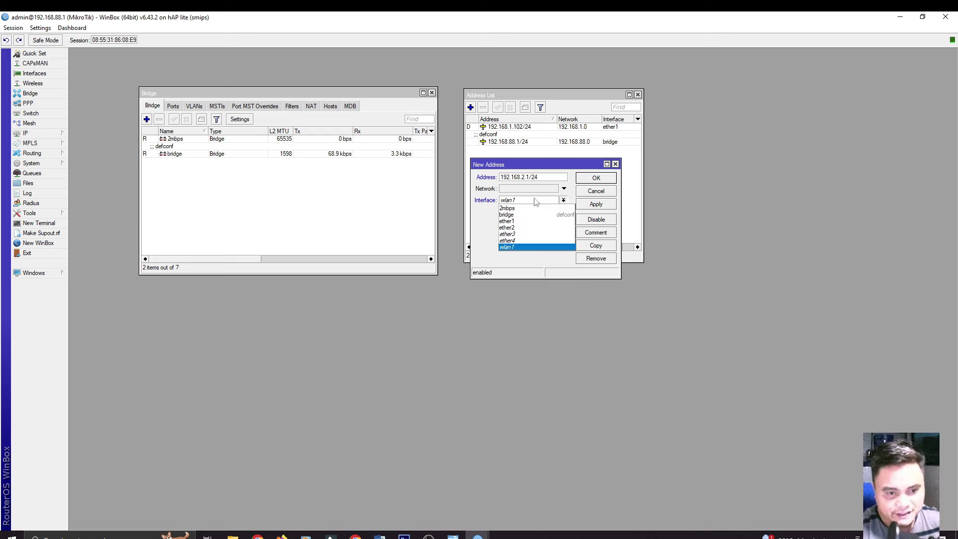
pyautogui.click(507, 209)
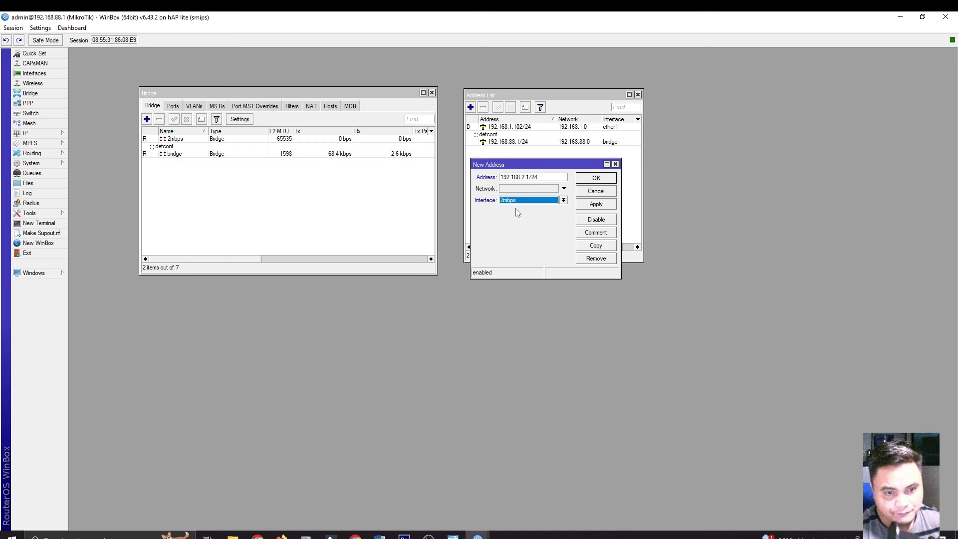
pyautogui.click(601, 203)
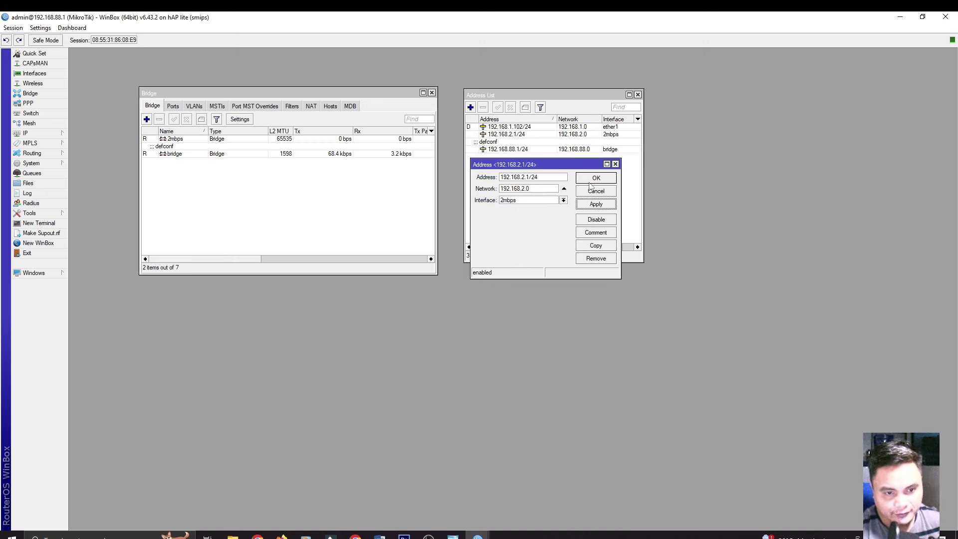
pyautogui.click(598, 179)
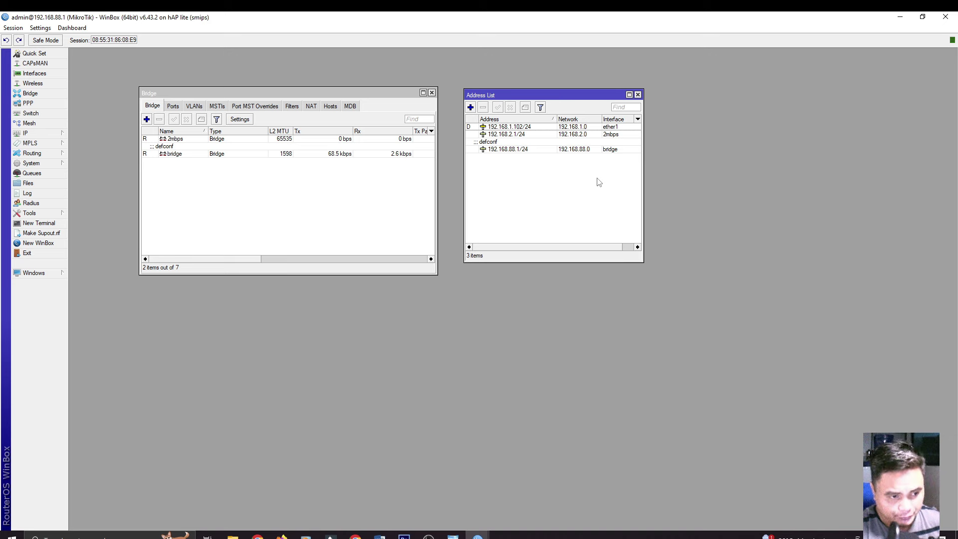
# Run DHCP Setup on the 2mbps interface, accepting address space 192.168.2.0/24 and the suggested defaults up to the DNS servers.
pyautogui.click(49, 135)
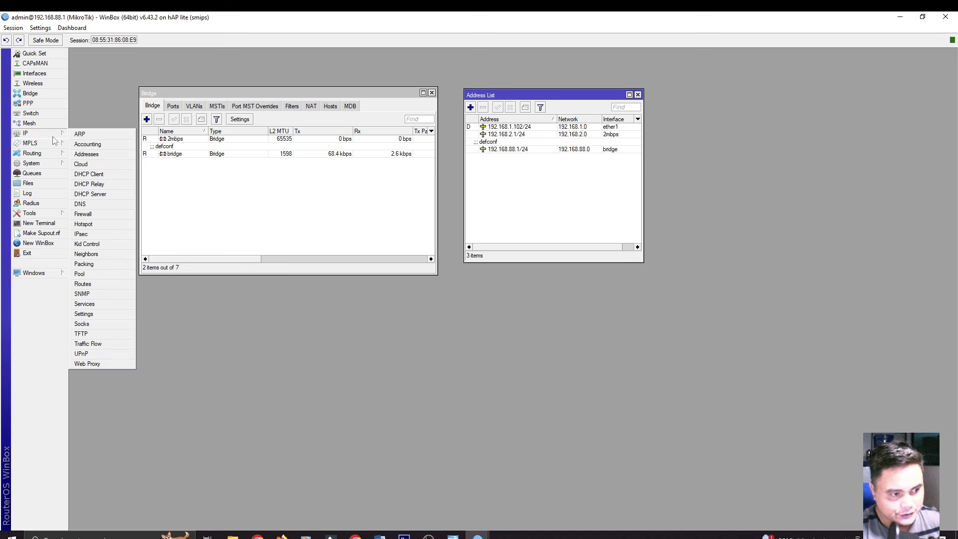
pyautogui.click(106, 195)
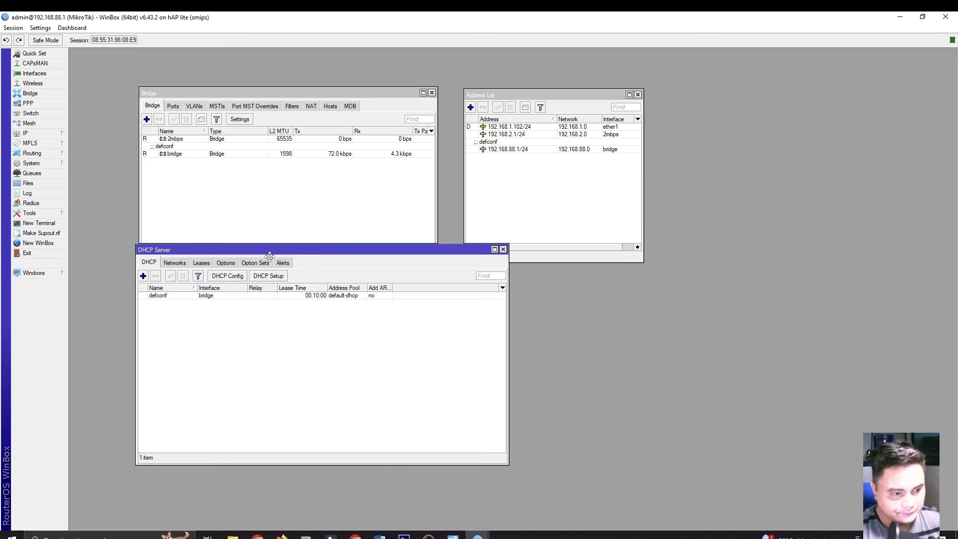
pyautogui.moveTo(271, 252); pyautogui.dragTo(275, 286)
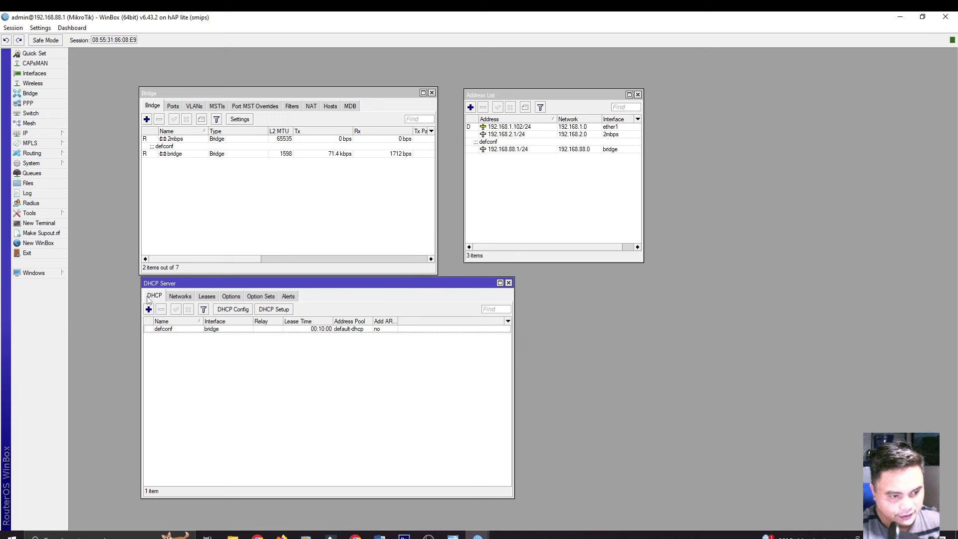
pyautogui.click(281, 313)
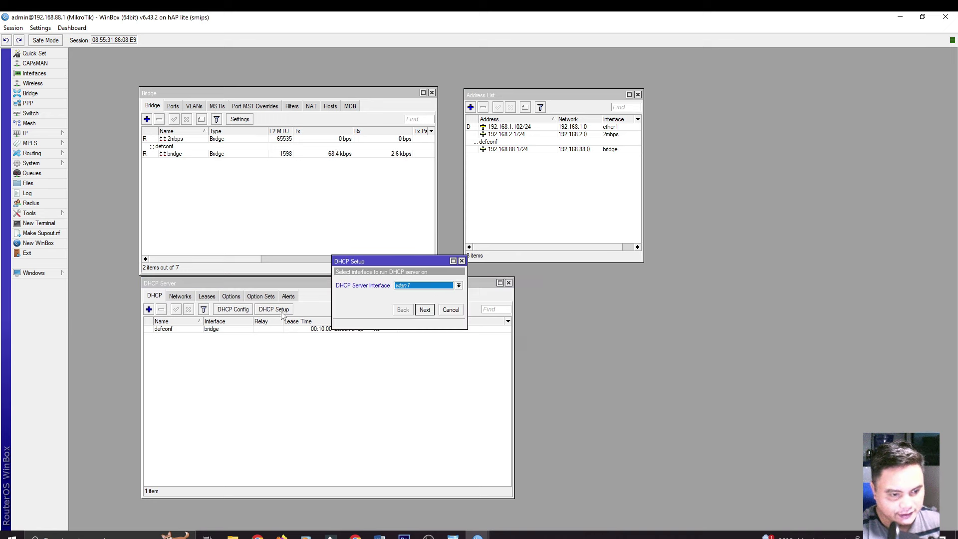
pyautogui.click(423, 288)
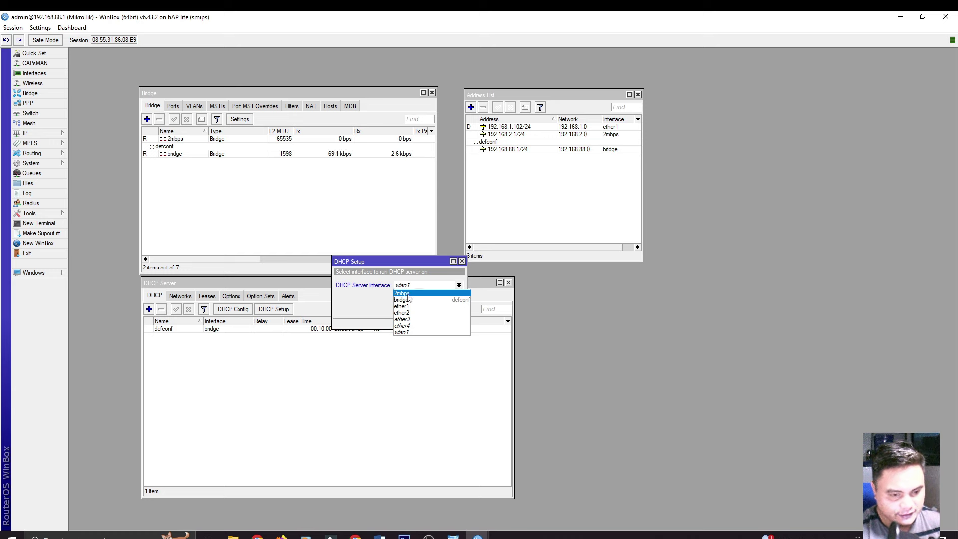
pyautogui.click(410, 294)
pyautogui.click(424, 310)
pyautogui.click(424, 310)
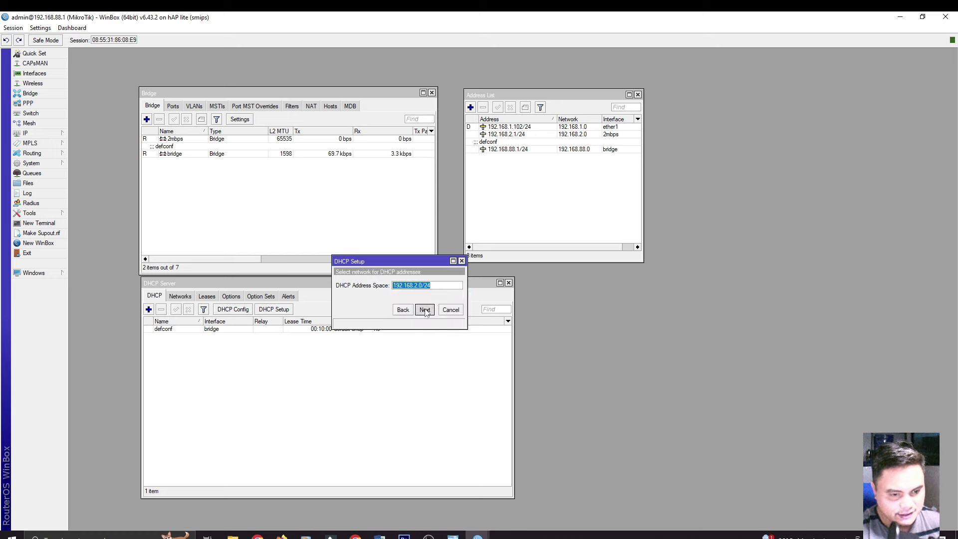
pyautogui.click(424, 310)
pyautogui.click(425, 310)
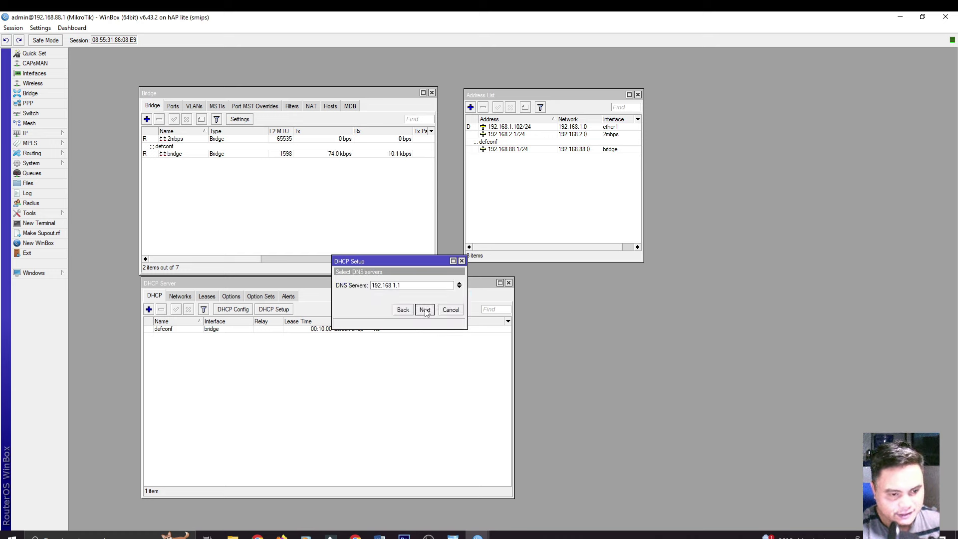
# Set the DHCP DNS servers to 8.8.8.8 and 8.8.4.4, and finish the setup with the remaining defaults.
pyautogui.moveTo(400, 285); pyautogui.dragTo(358, 291)
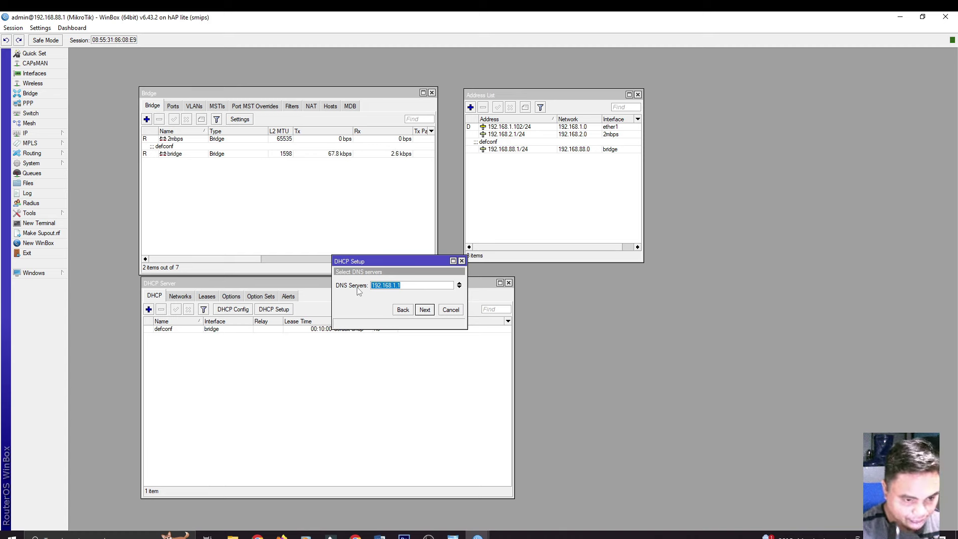
pyautogui.write('8.8.8.8')
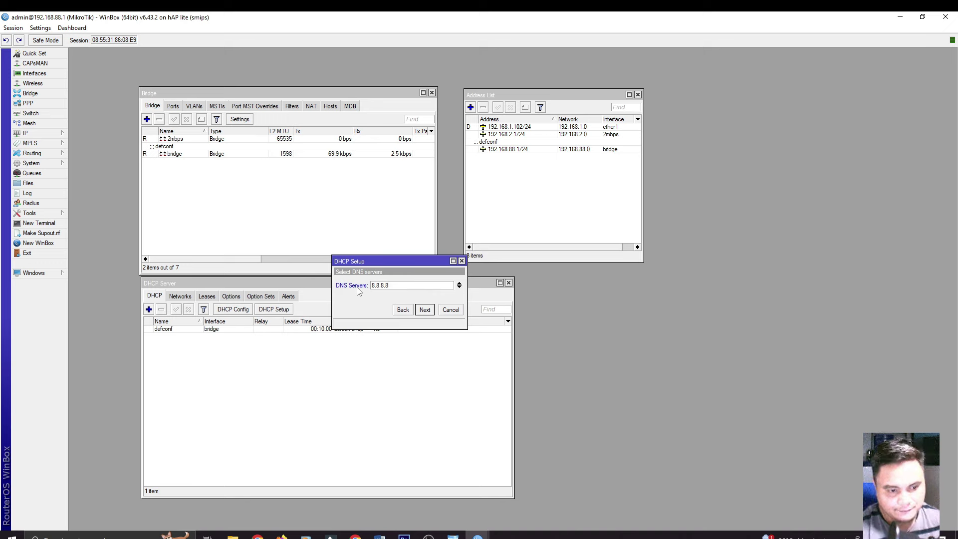
pyautogui.click(459, 287)
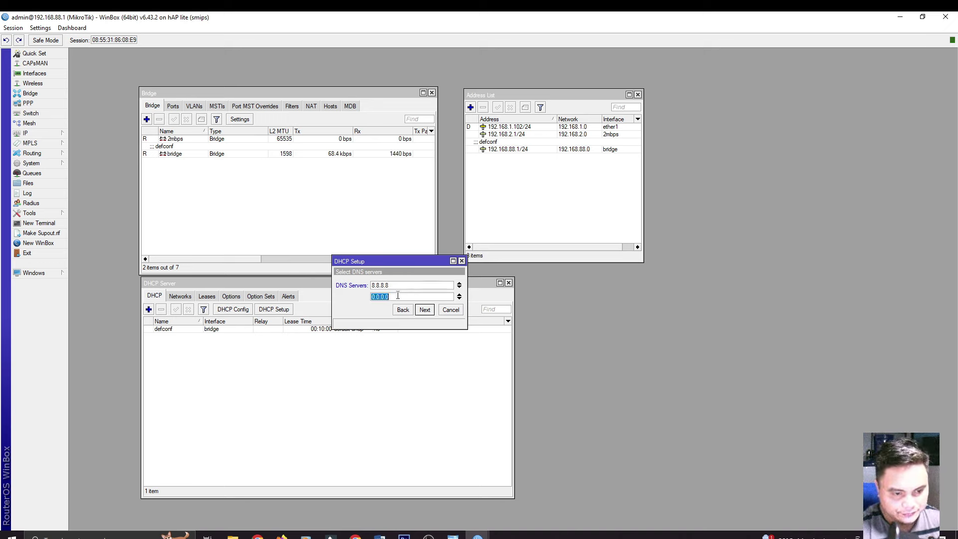
pyautogui.write('8.8')
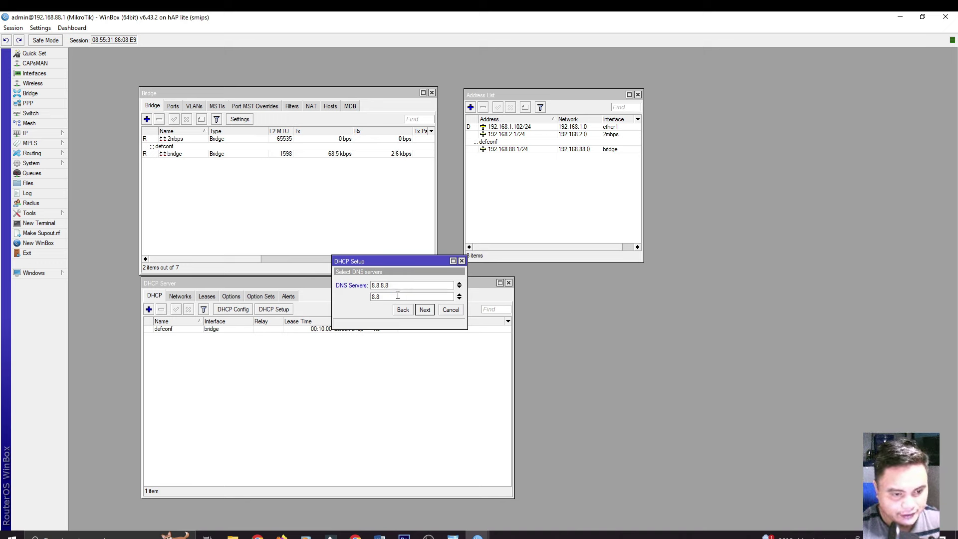
pyautogui.write('.4.4')
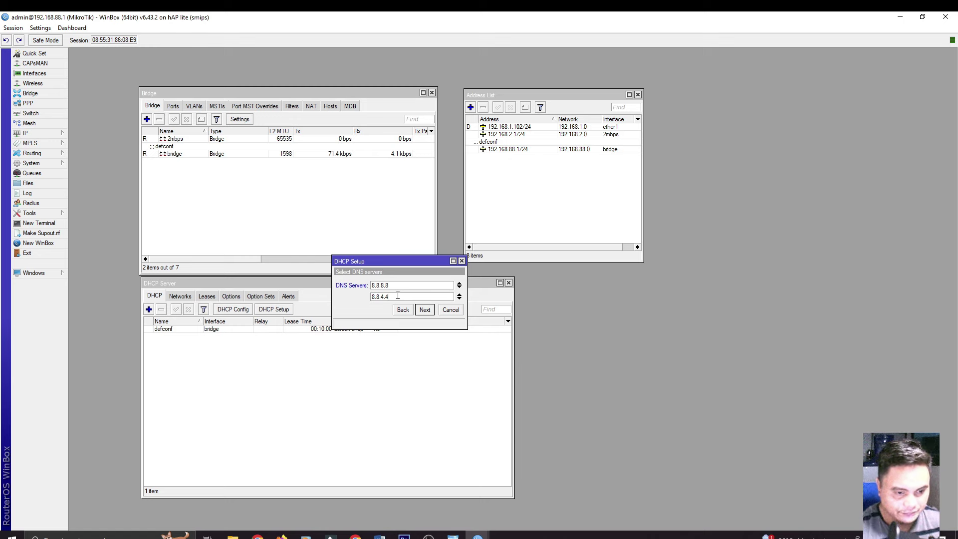
pyautogui.click(424, 309)
pyautogui.click(424, 309)
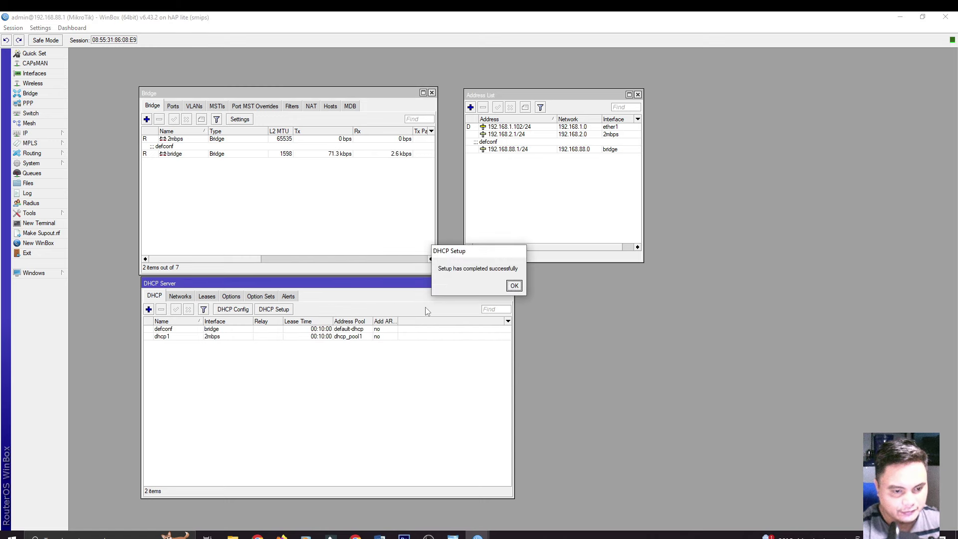
pyautogui.click(515, 286)
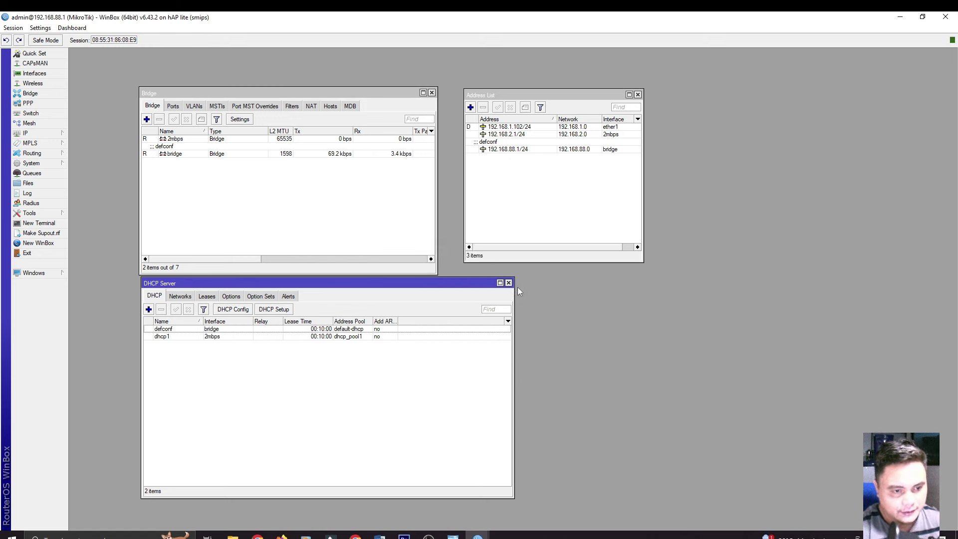
# Create another bridge interface named 5mbps.
pyautogui.click(171, 98)
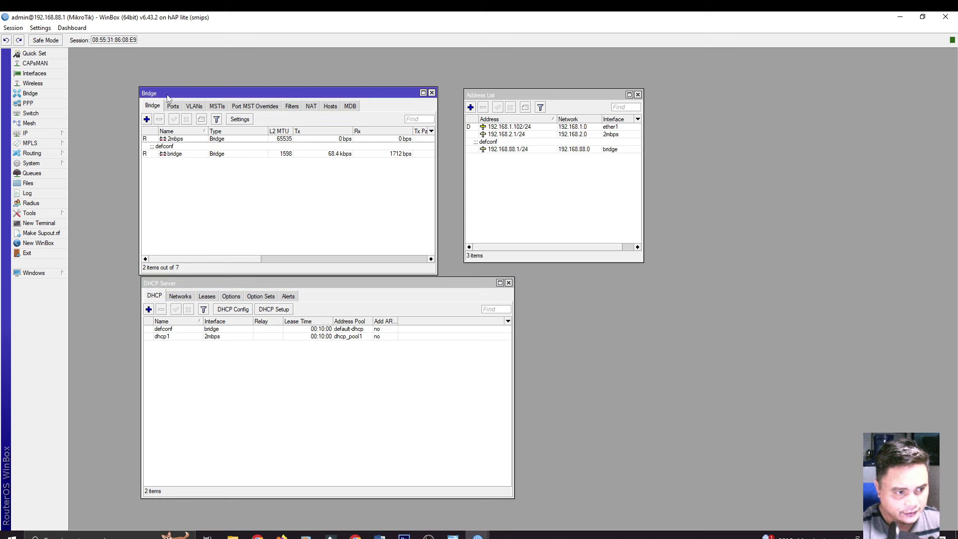
pyautogui.click(147, 120)
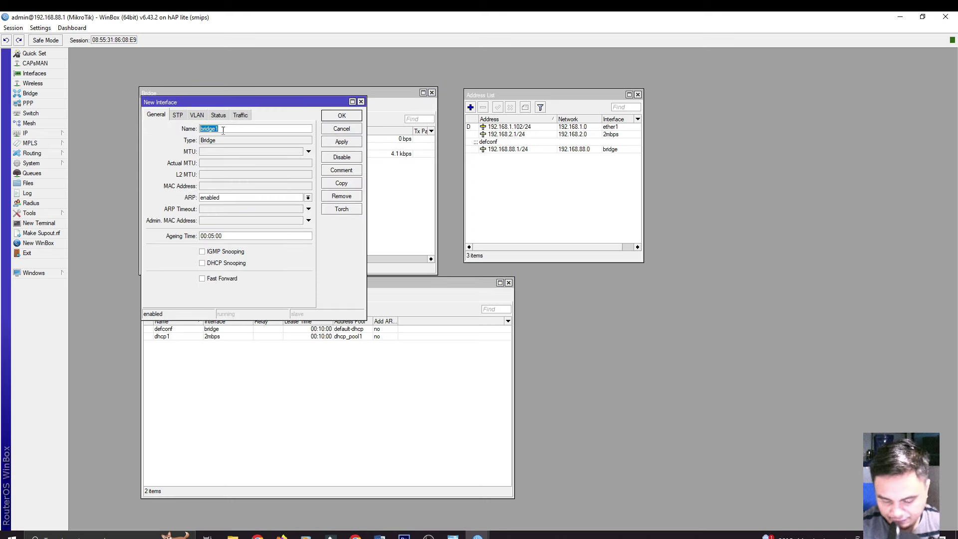
pyautogui.write('5')
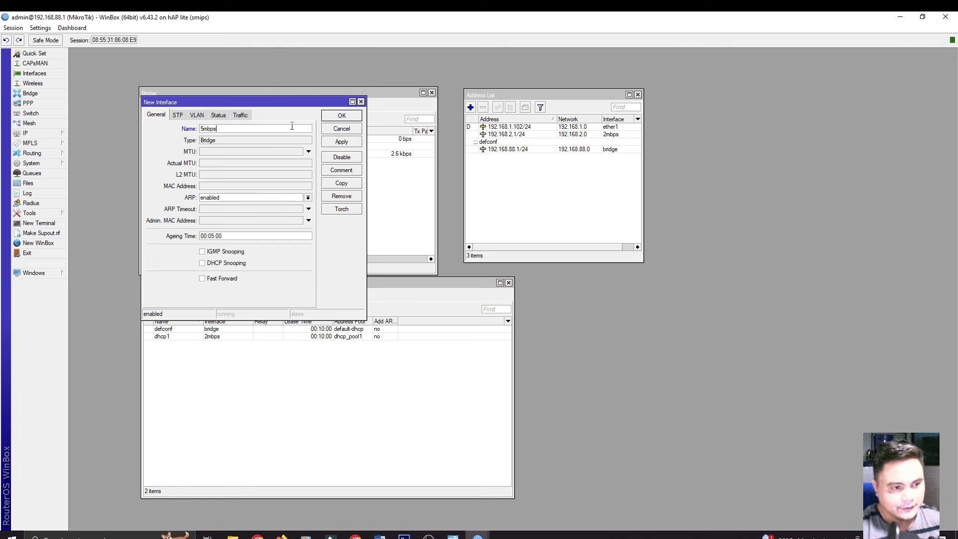
pyautogui.write('mbps')
pyautogui.click(331, 118)
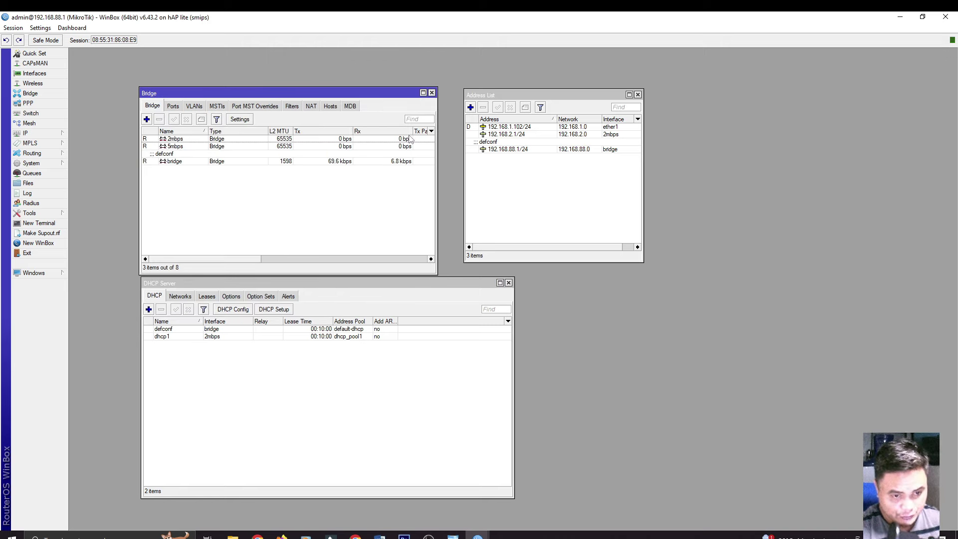
# Add the IP address 192.168.3.1/24 to the 5mbps bridge interface.
pyautogui.click(507, 98)
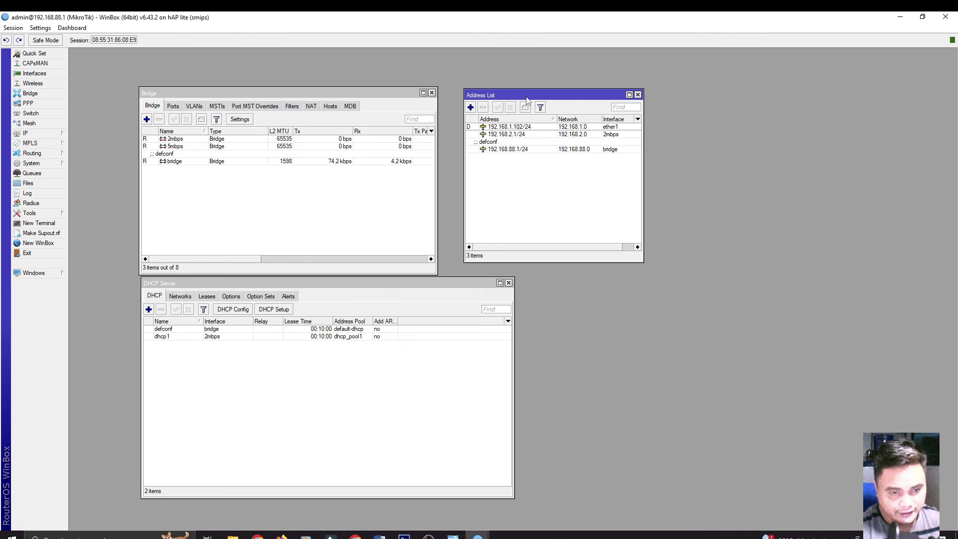
pyautogui.click(44, 136)
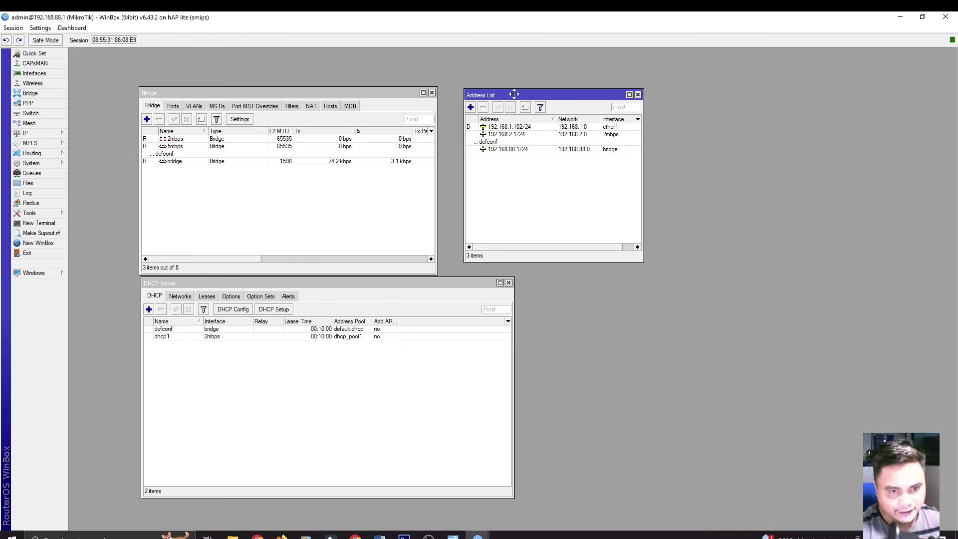
pyautogui.click(470, 108)
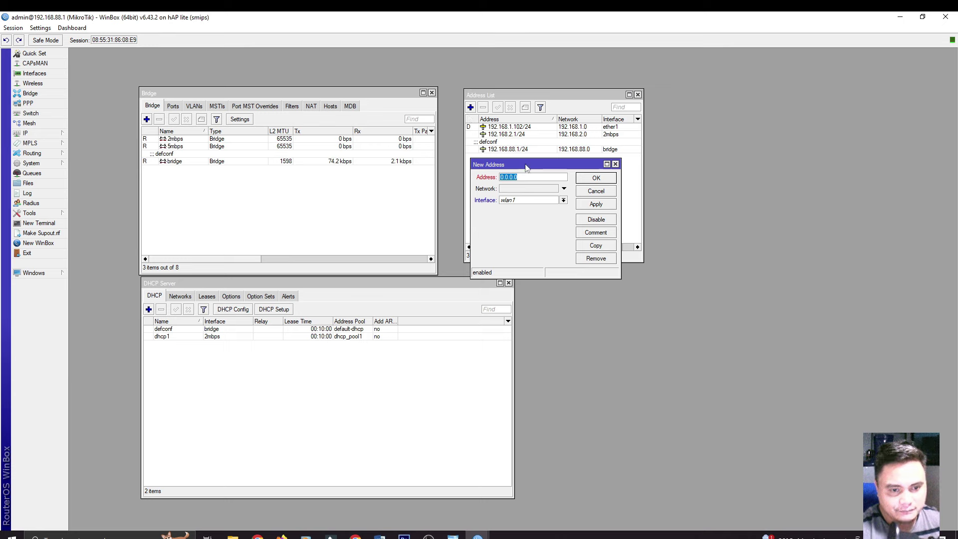
pyautogui.write('192')
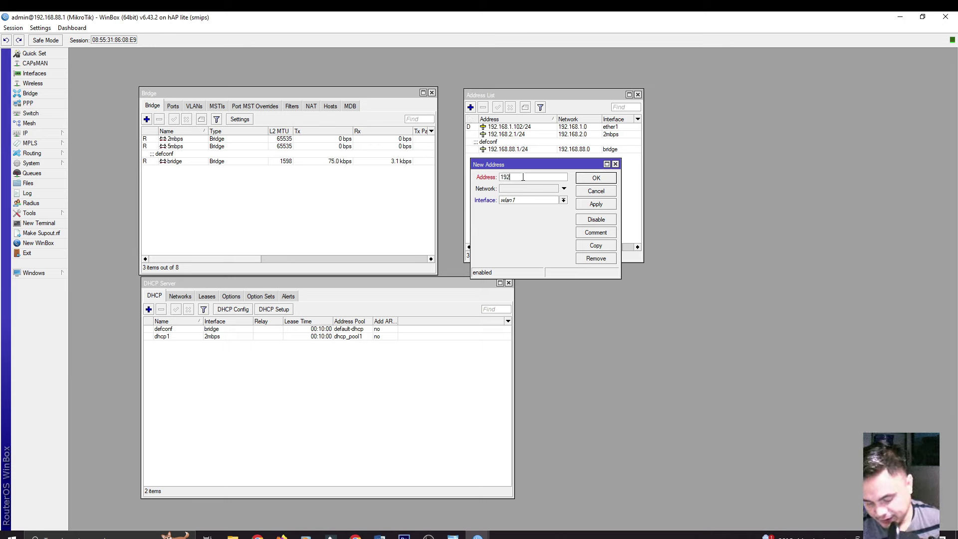
pyautogui.write('.168.3.1/24')
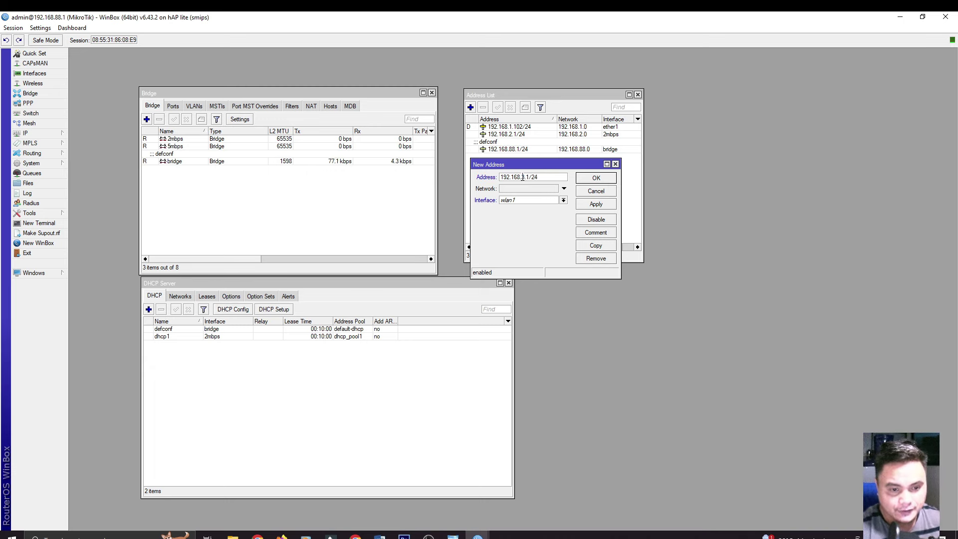
pyautogui.click(523, 200)
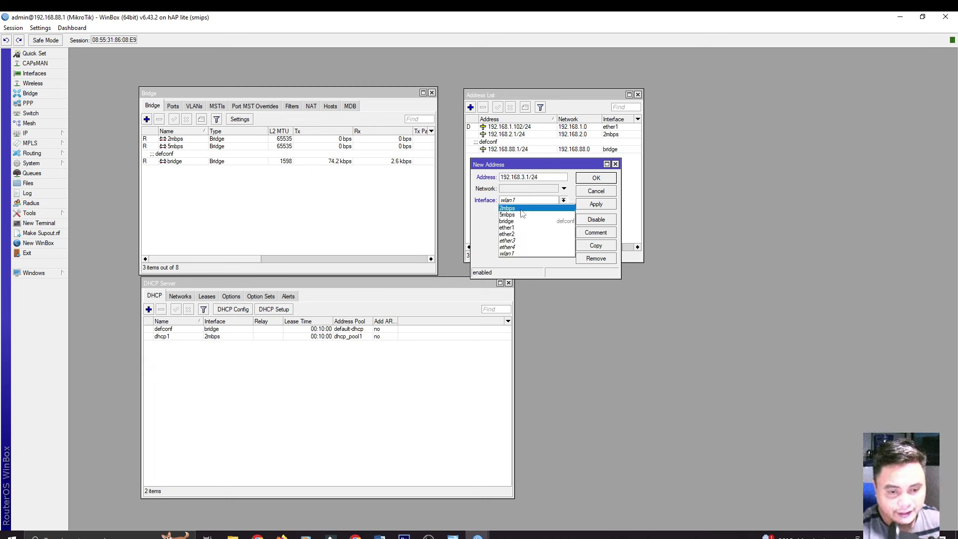
pyautogui.click(521, 214)
pyautogui.click(592, 206)
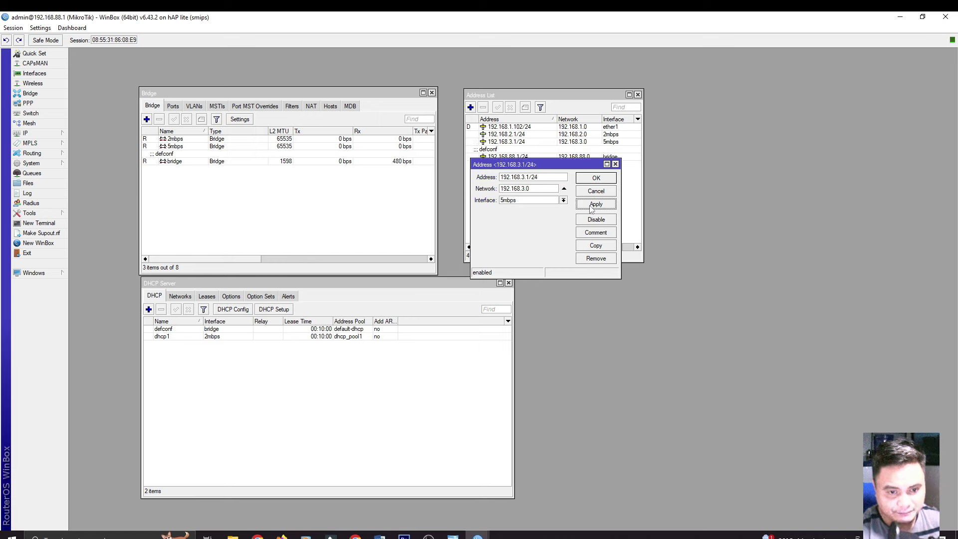
pyautogui.click(596, 178)
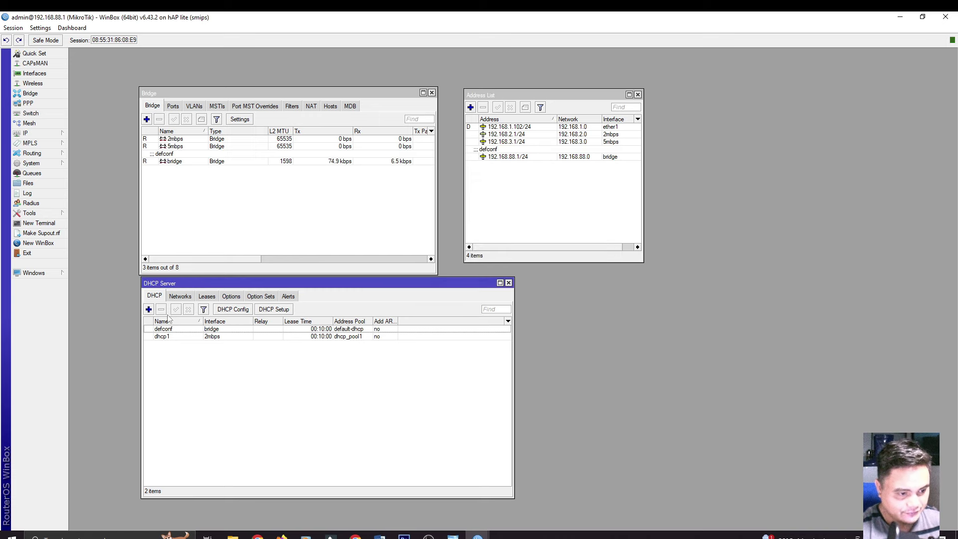
# Run DHCP Setup on the 5mbps interface, accepting all suggested defaults through to completion.
pyautogui.click(281, 312)
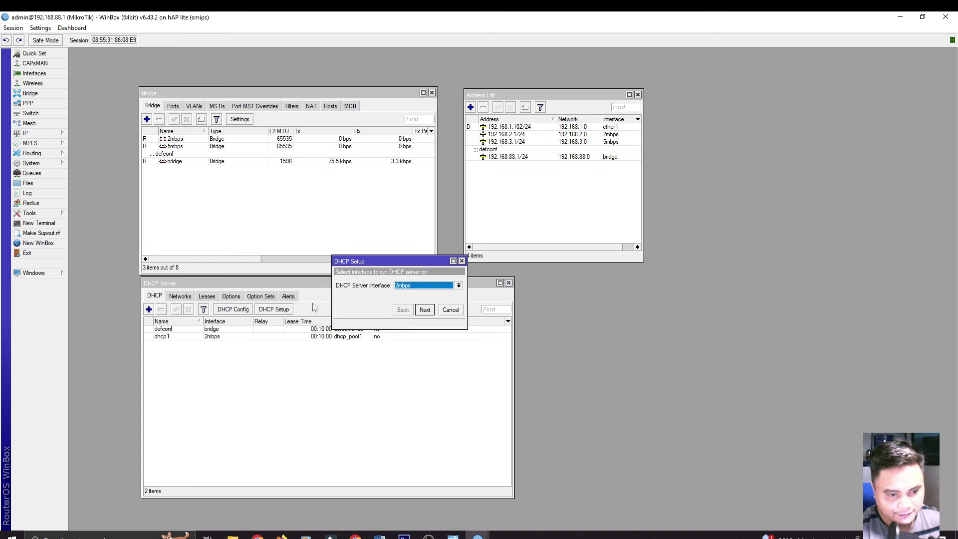
pyautogui.click(422, 288)
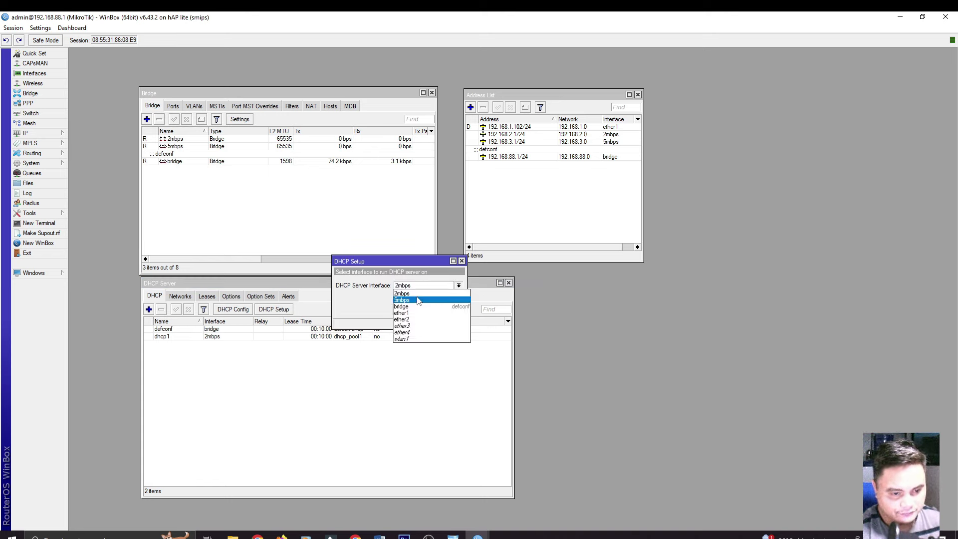
pyautogui.click(423, 300)
pyautogui.click(425, 310)
pyautogui.click(424, 309)
pyautogui.click(425, 310)
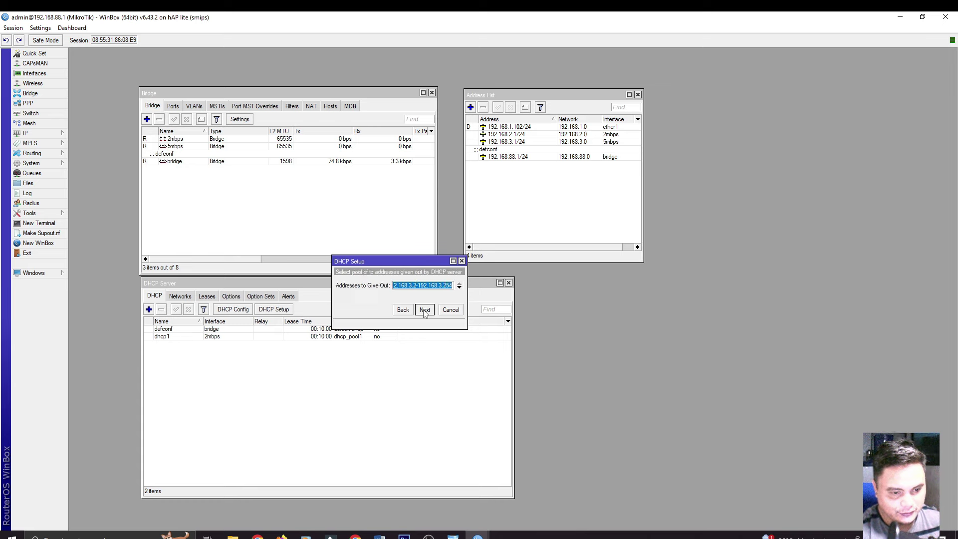
pyautogui.click(425, 310)
pyautogui.click(425, 310)
pyautogui.click(425, 310)
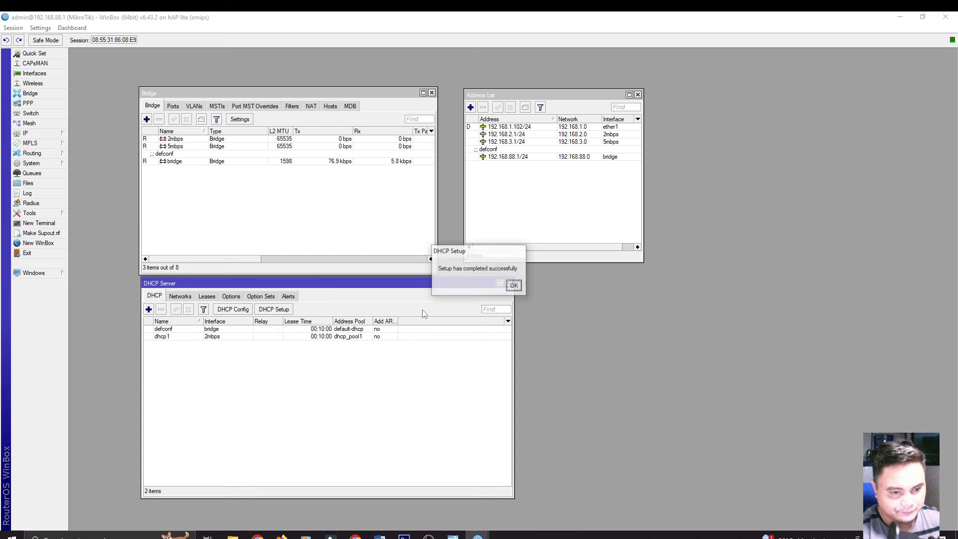
pyautogui.click(514, 285)
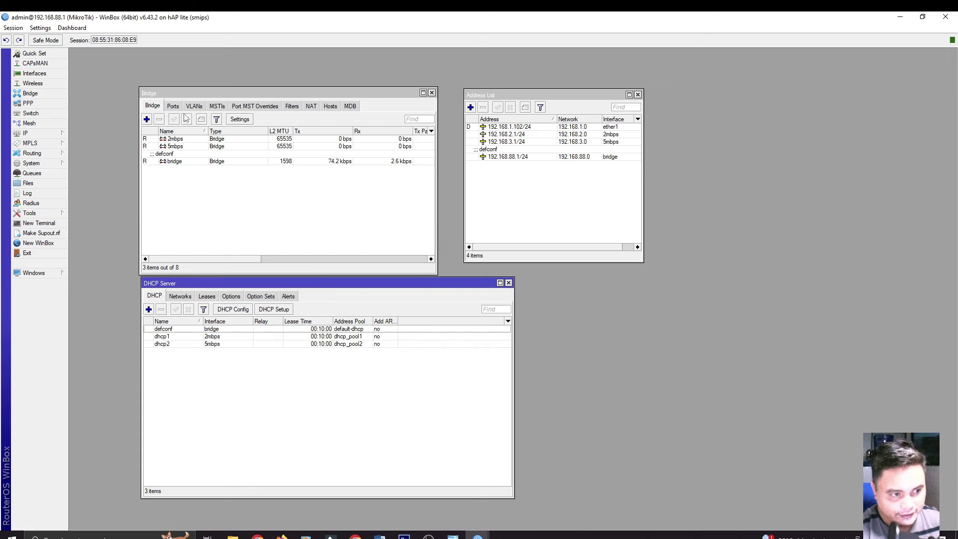
# Create a third plan bridge interface named 10mbps.
pyautogui.moveTo(192, 93); pyautogui.dragTo(195, 80)
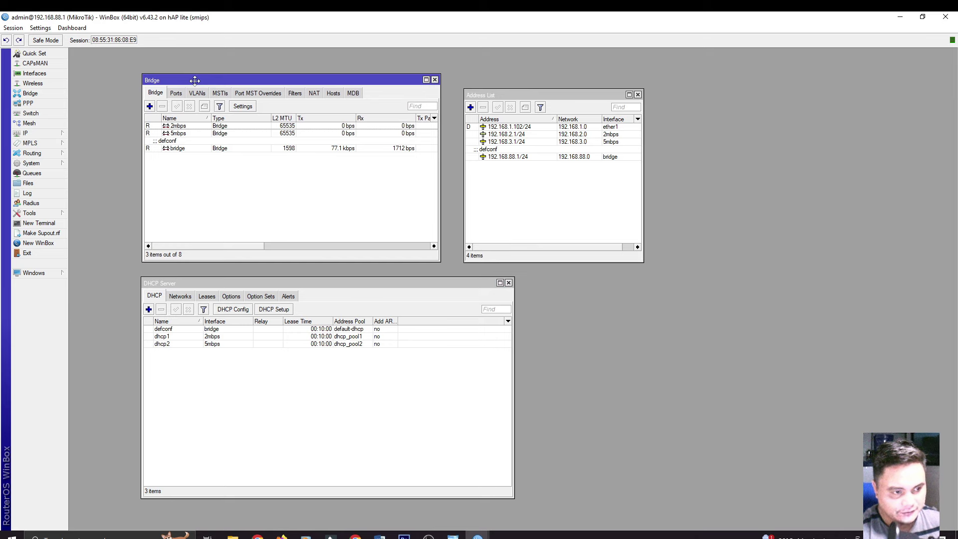
pyautogui.click(149, 107)
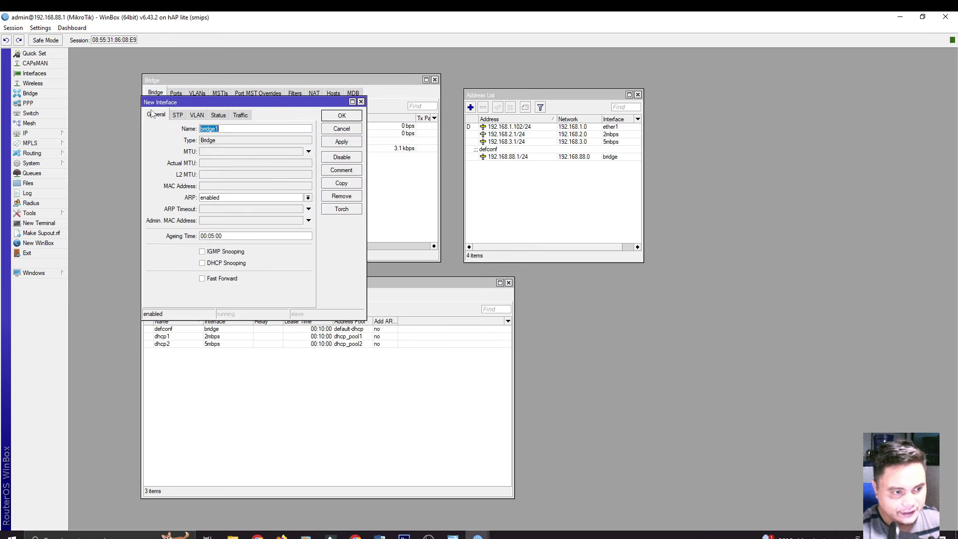
pyautogui.write('10mbps')
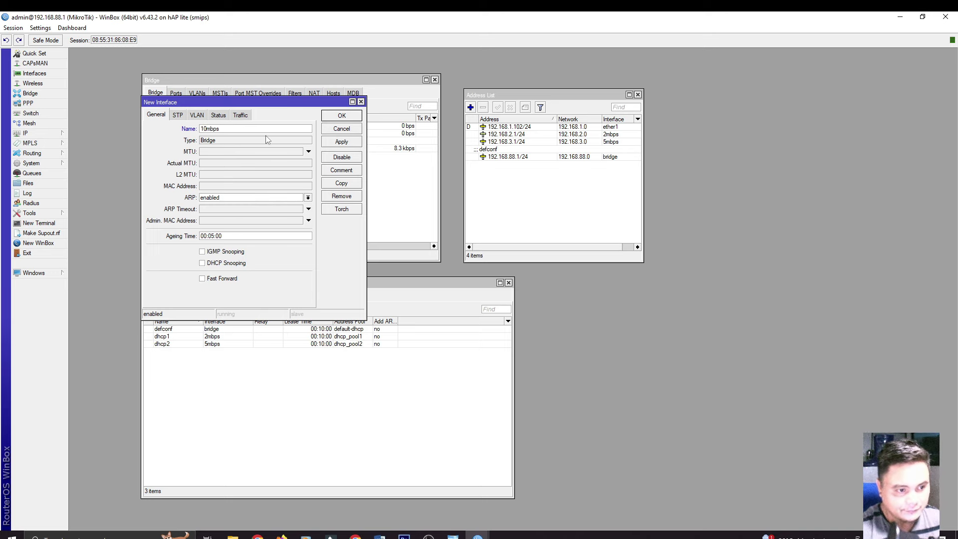
pyautogui.click(334, 118)
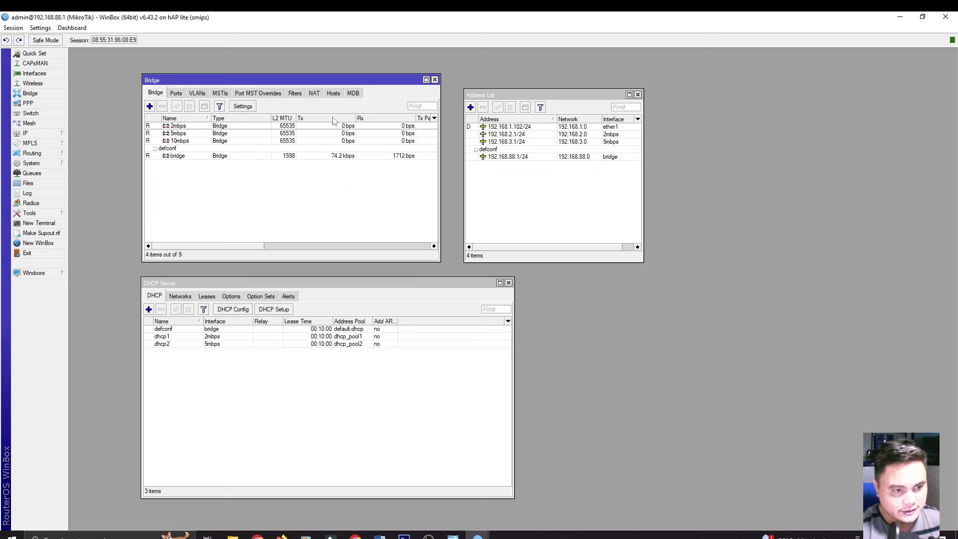
# Add the IP address 192.168.4.1/24 to the 10mbps bridge interface.
pyautogui.moveTo(520, 96); pyautogui.dragTo(514, 82)
pyautogui.click(466, 94)
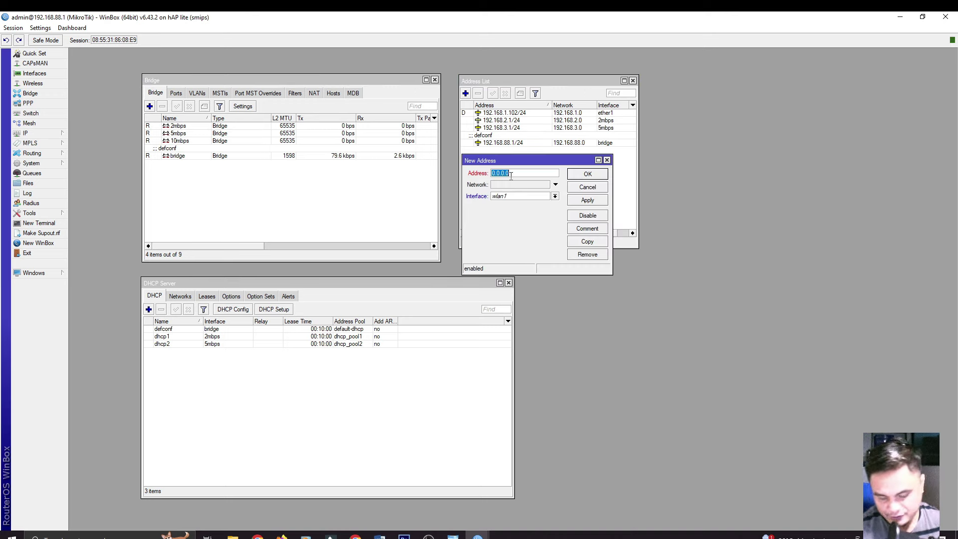
pyautogui.write('192.168')
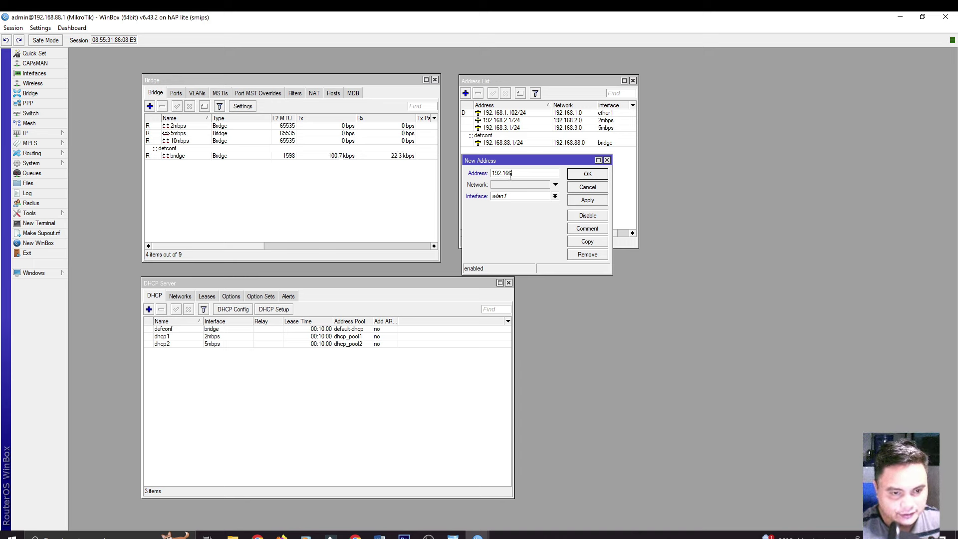
pyautogui.write('.4.1/24')
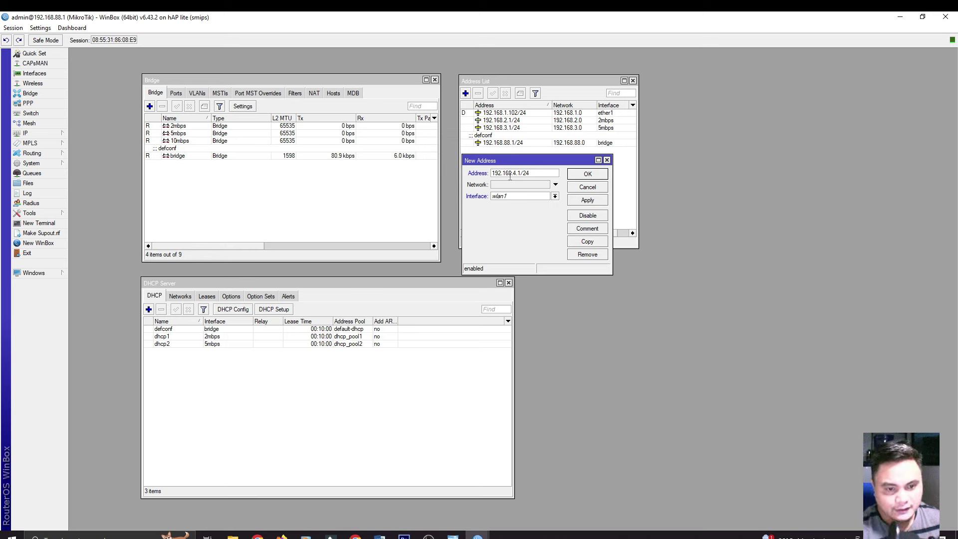
pyautogui.click(511, 197)
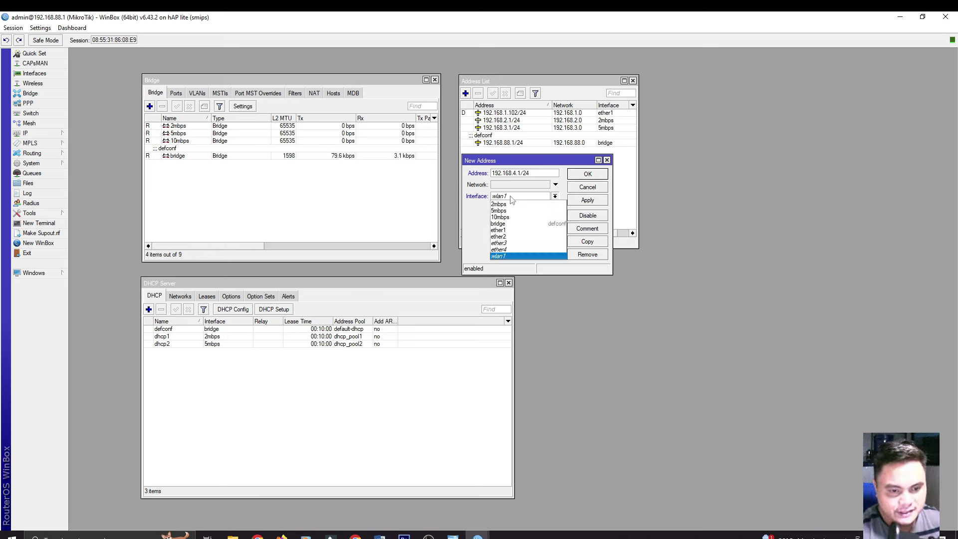
pyautogui.click(500, 217)
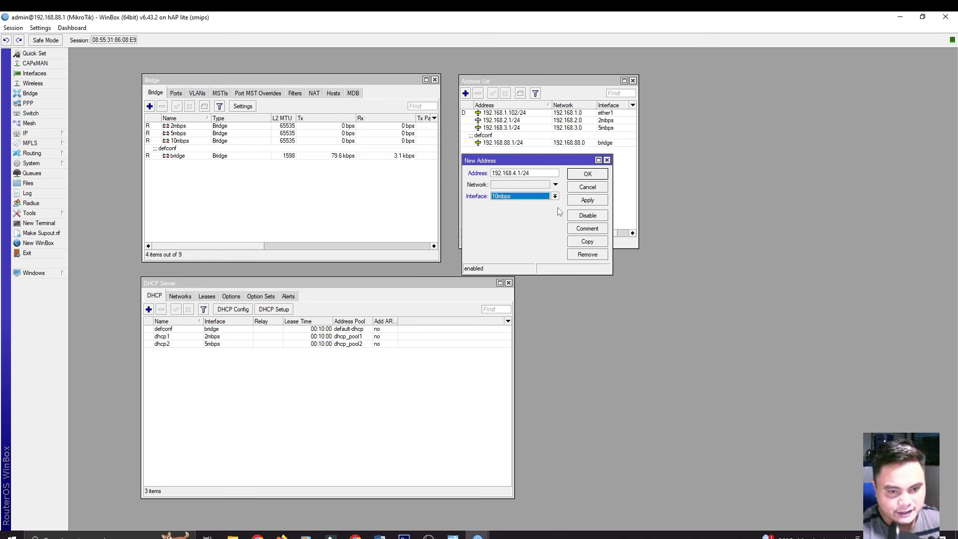
pyautogui.click(587, 201)
pyautogui.click(587, 175)
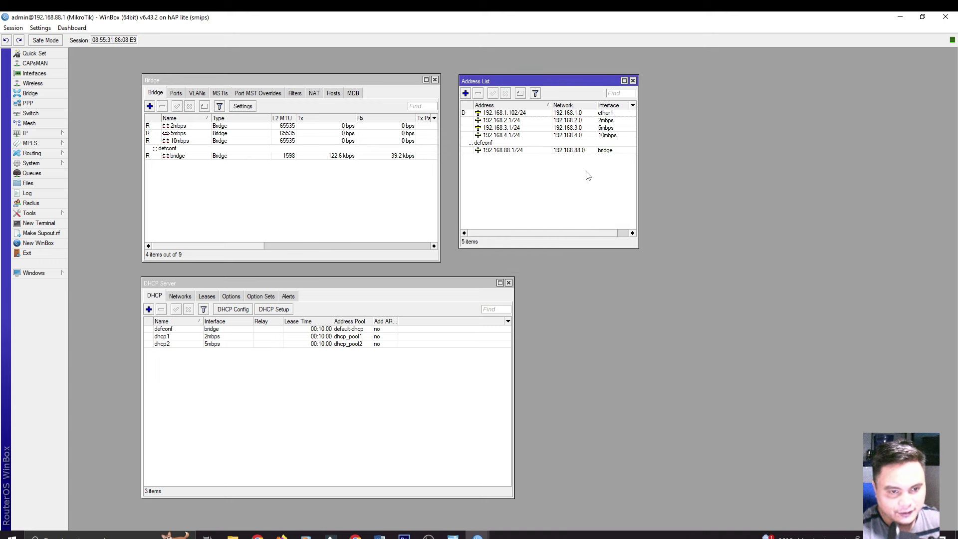
# Run DHCP Setup on the 10mbps interface with address space 192.168.4.0/24, DNS servers 8.8.8.8 and 8.8.4.4, and the remaining defaults.
pyautogui.click(204, 288)
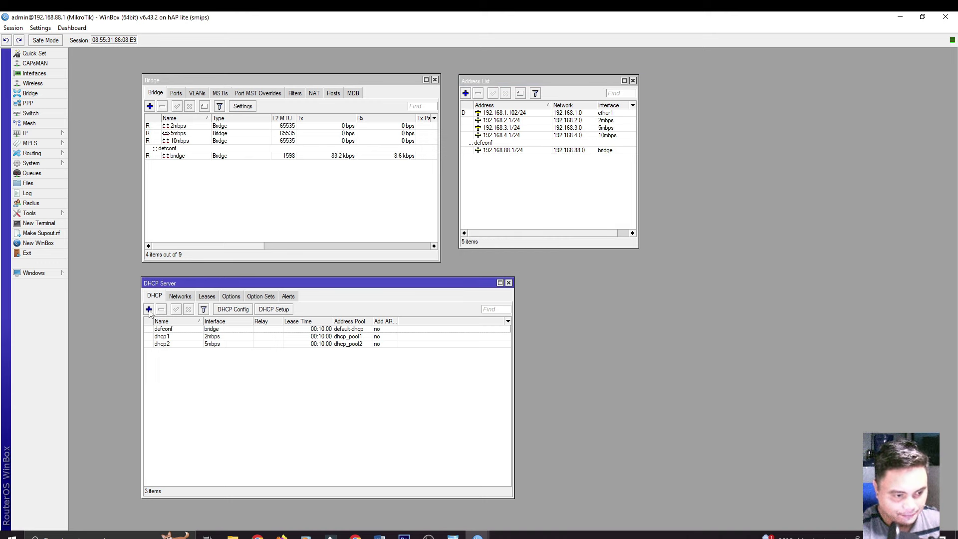
pyautogui.click(274, 310)
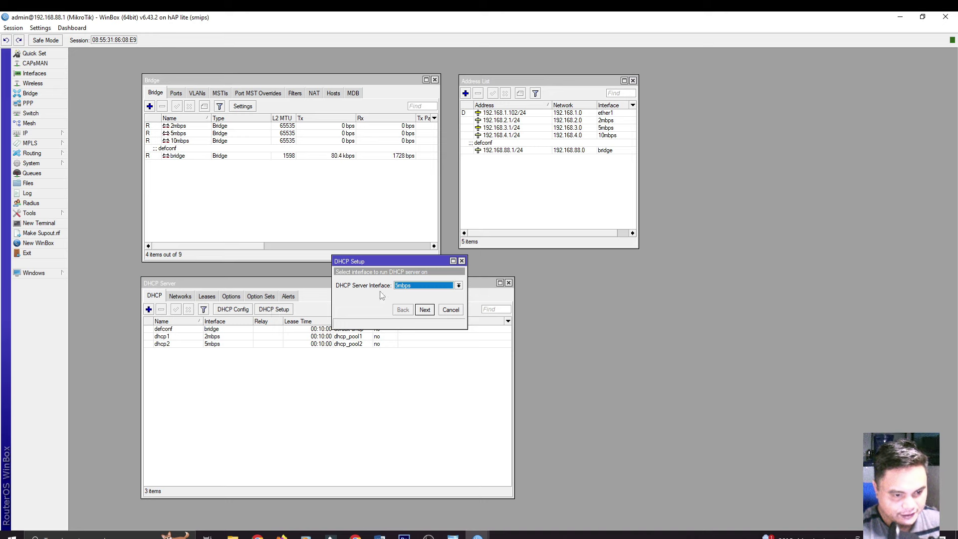
pyautogui.click(422, 290)
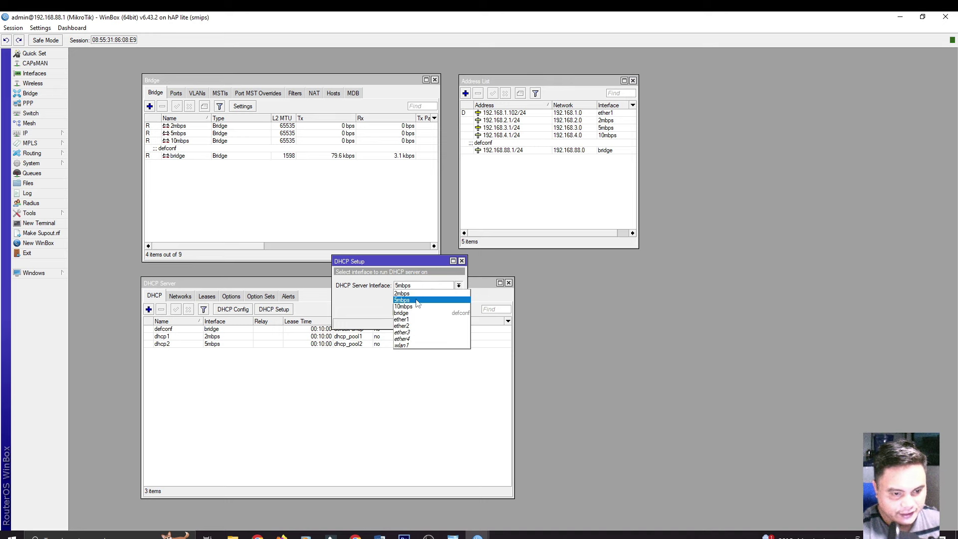
pyautogui.click(416, 306)
pyautogui.click(423, 309)
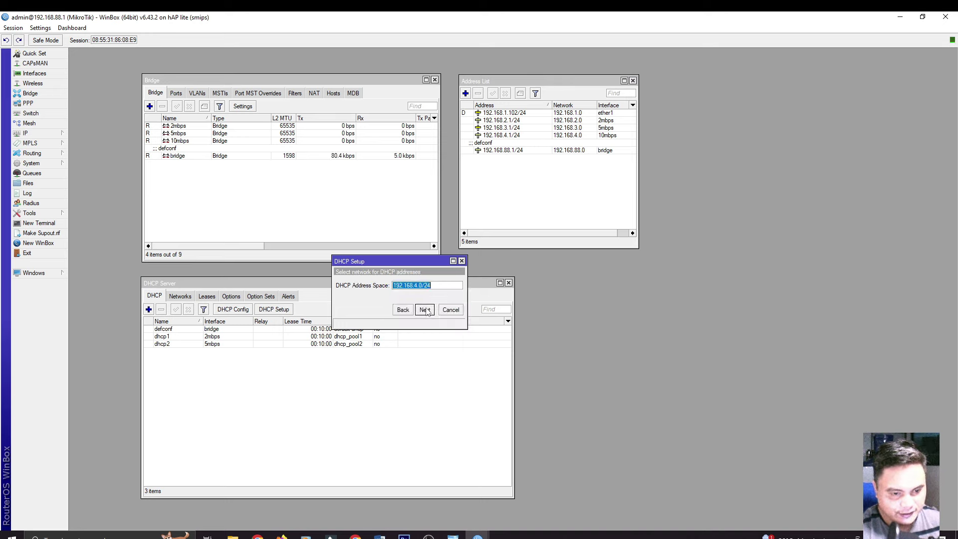
pyautogui.click(424, 310)
pyautogui.click(425, 310)
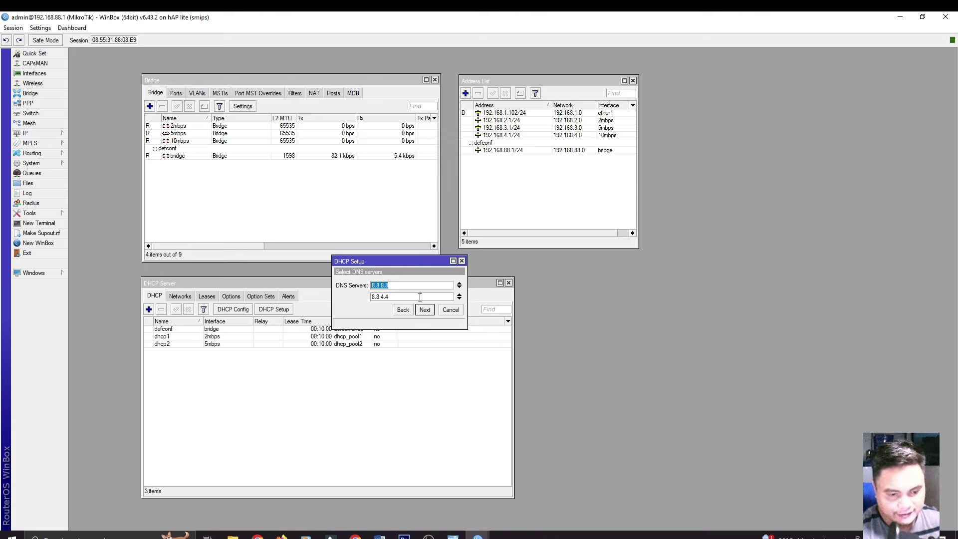
pyautogui.click(425, 310)
pyautogui.click(425, 310)
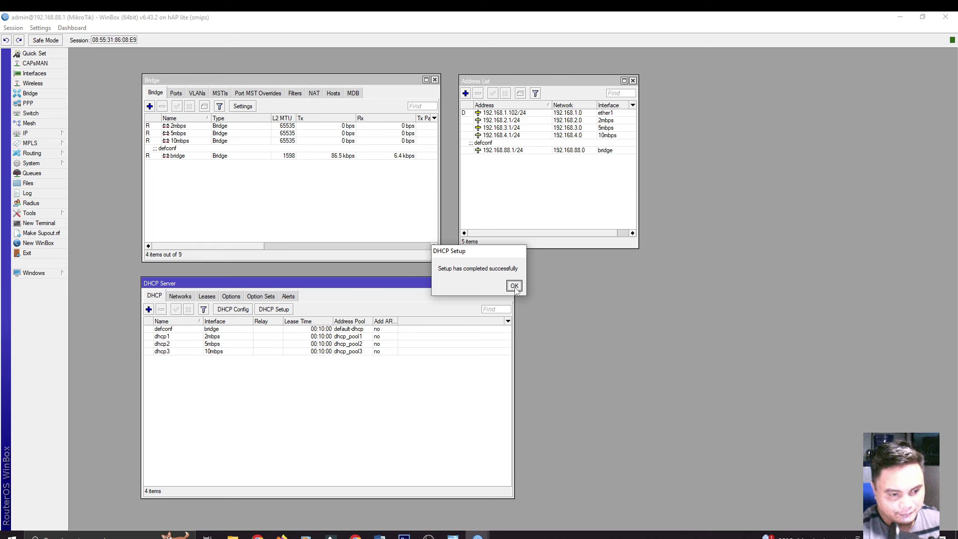
pyautogui.click(514, 286)
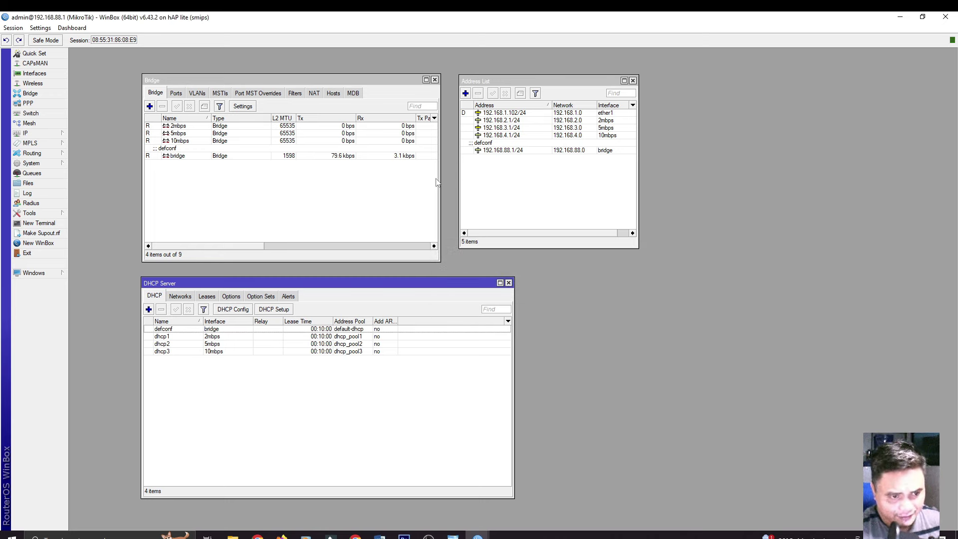
# Set the router's DNS servers to 8.8.8.8 and 8.8.4.4 and save the DNS settings.
pyautogui.click(38, 137)
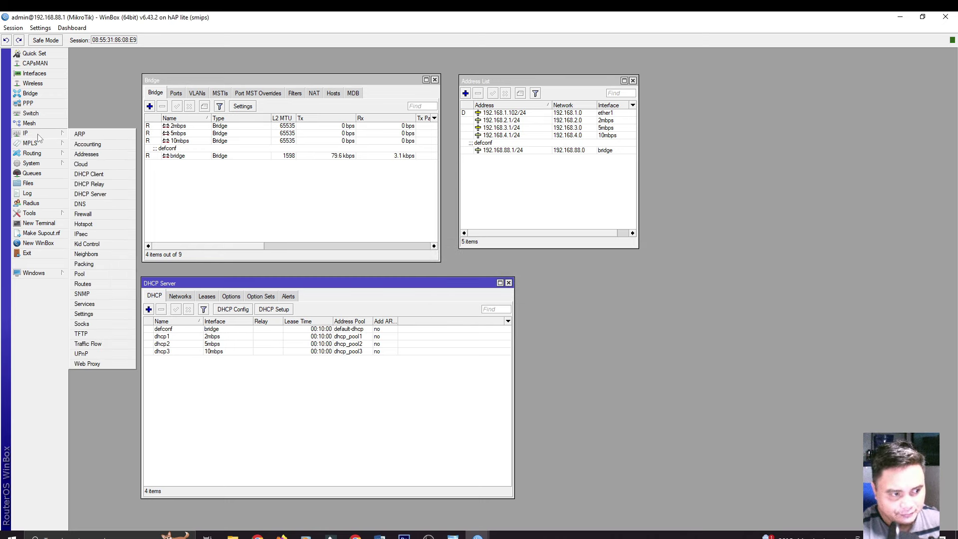
pyautogui.click(91, 206)
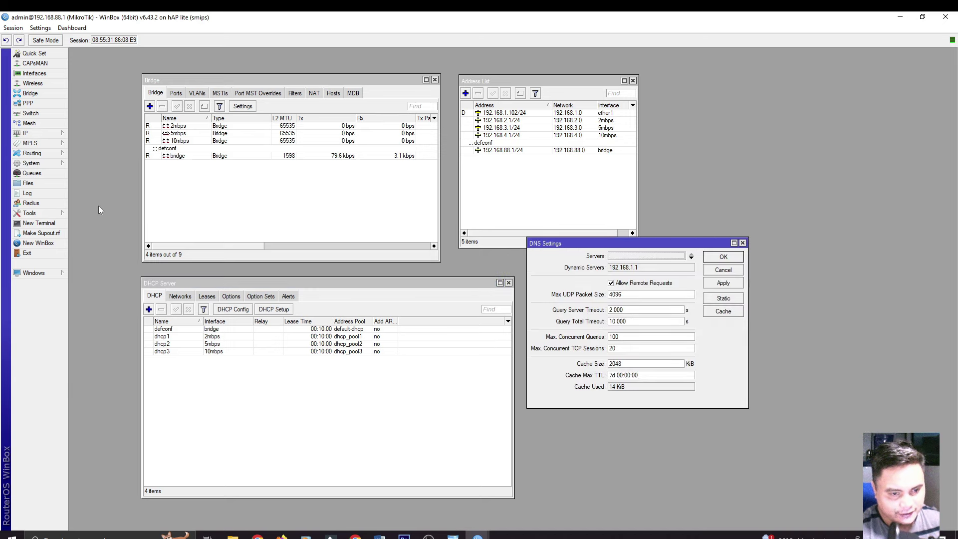
pyautogui.click(633, 257)
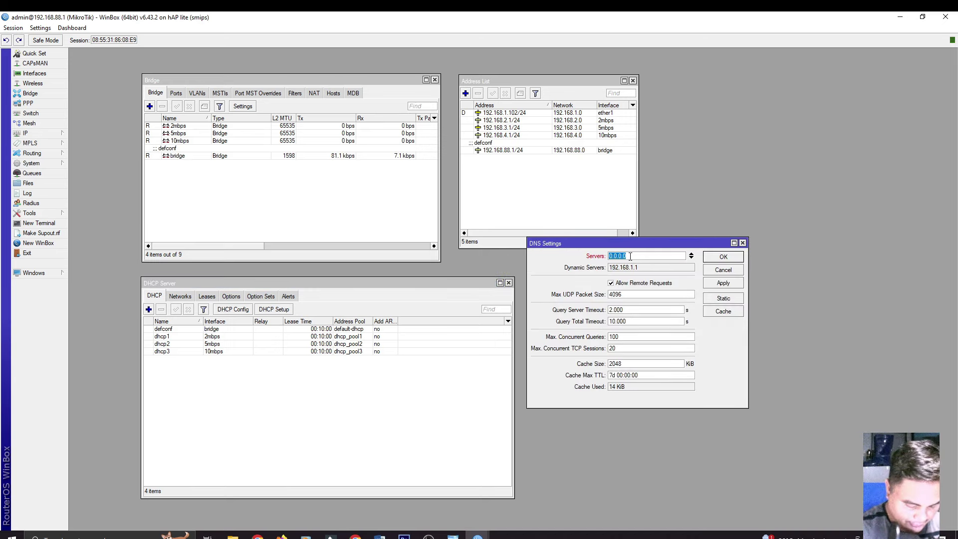
pyautogui.write('8.8.8.8')
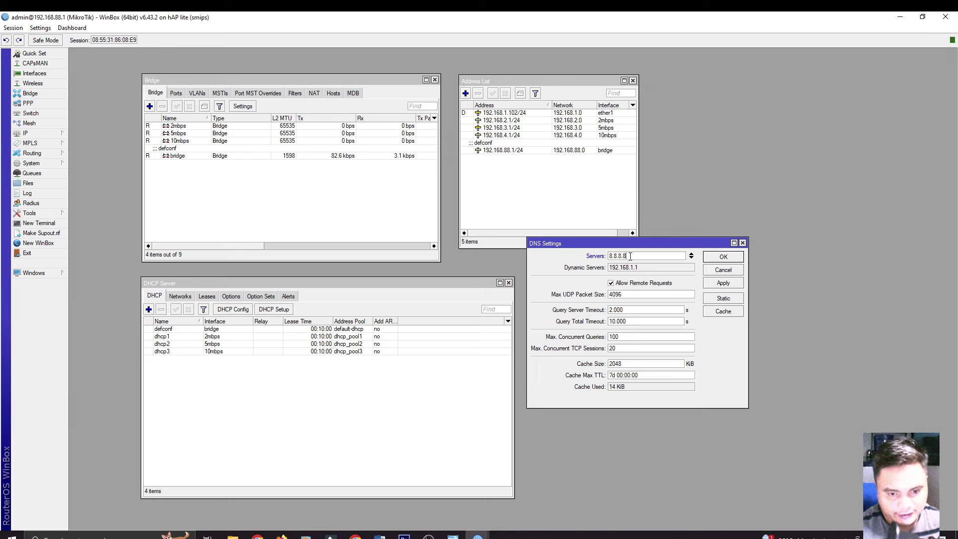
pyautogui.click(691, 258)
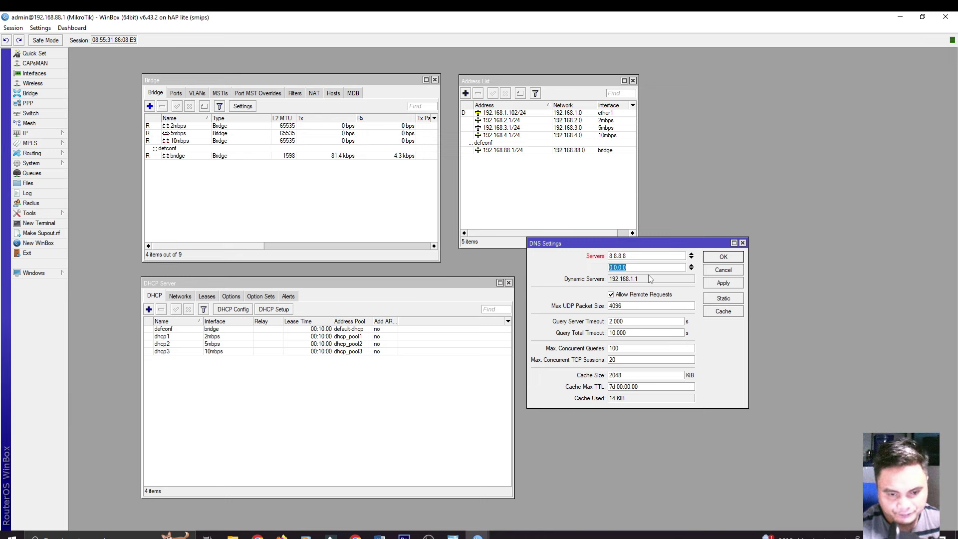
pyautogui.write('8.8.4.4')
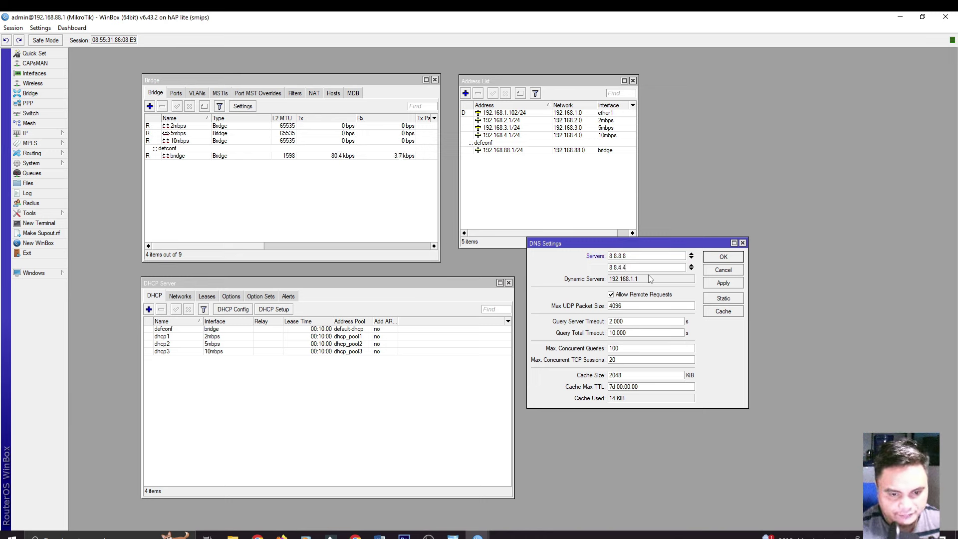
pyautogui.click(723, 283)
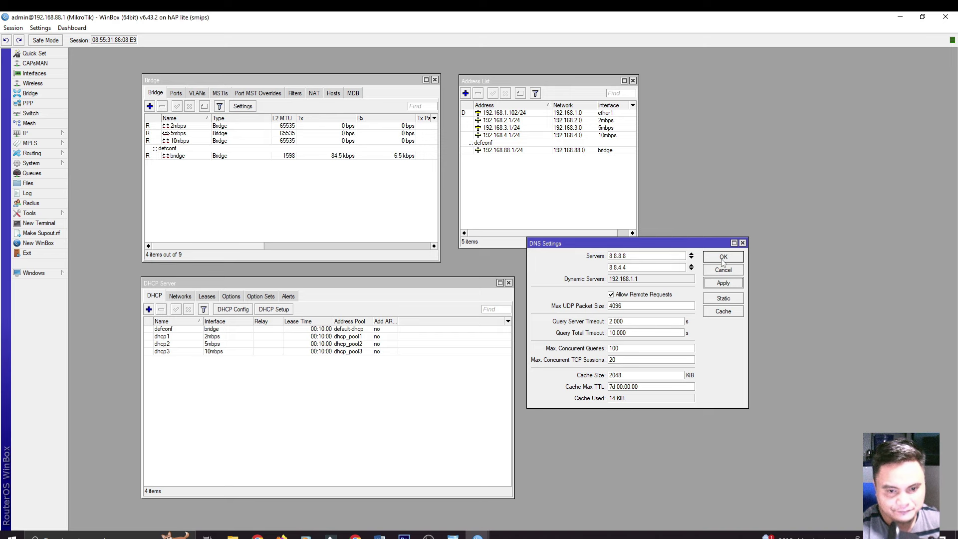
pyautogui.click(724, 257)
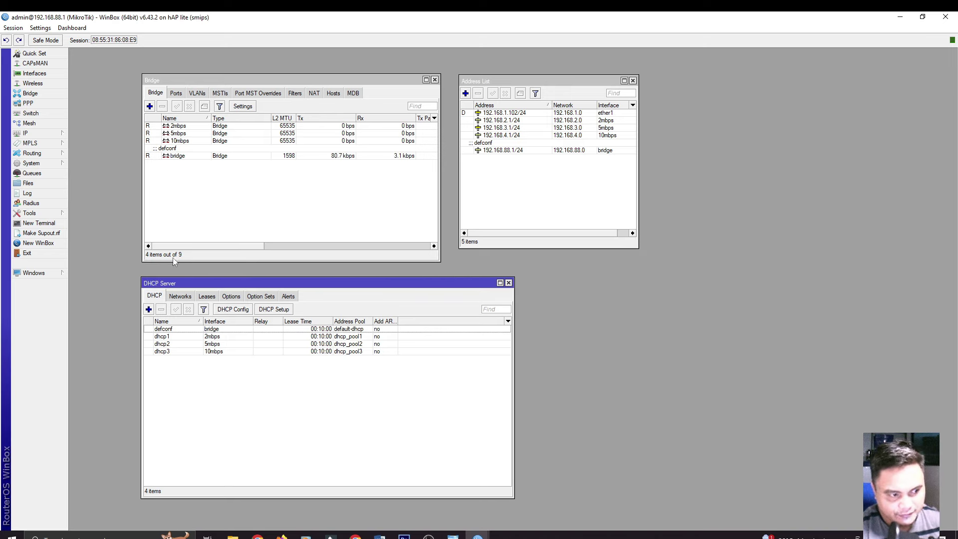
# Start a new simple queue named 2mbps and move its window clear of the address list.
pyautogui.click(40, 174)
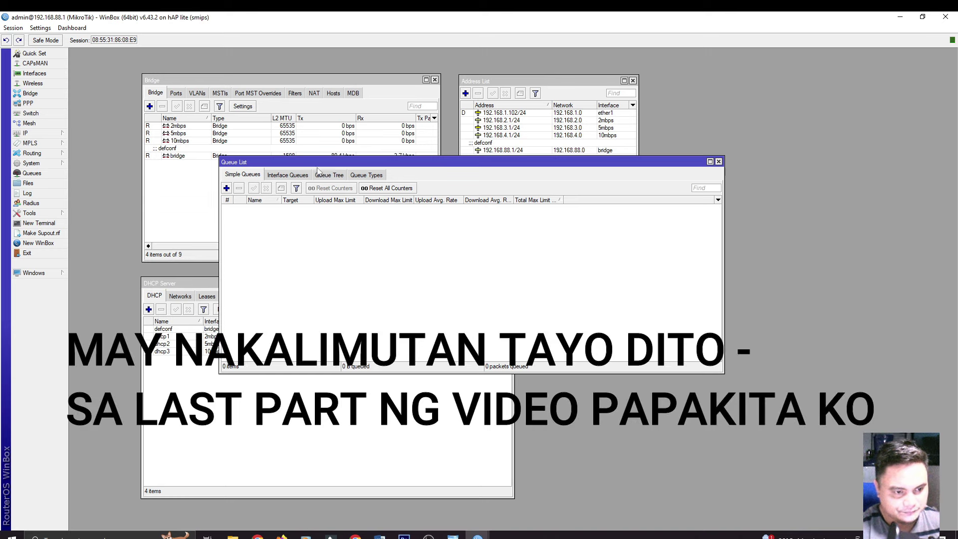
pyautogui.moveTo(313, 165); pyautogui.dragTo(390, 138)
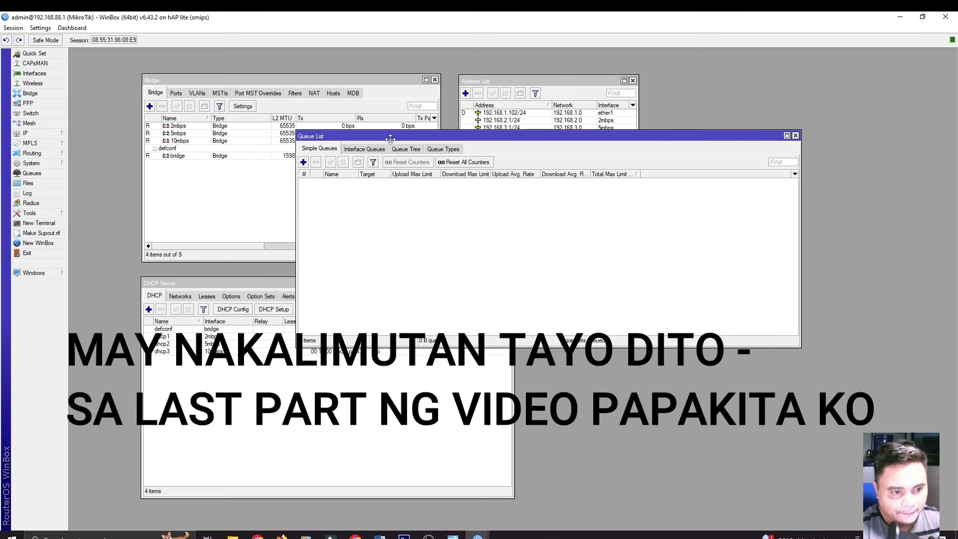
pyautogui.click(304, 162)
pyautogui.moveTo(494, 243); pyautogui.dragTo(401, 180)
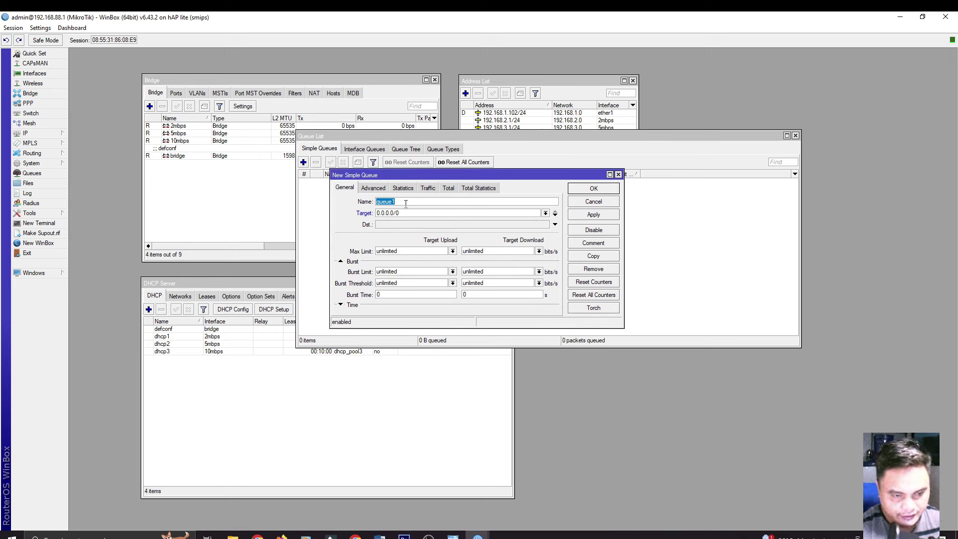
pyautogui.write('2mbps')
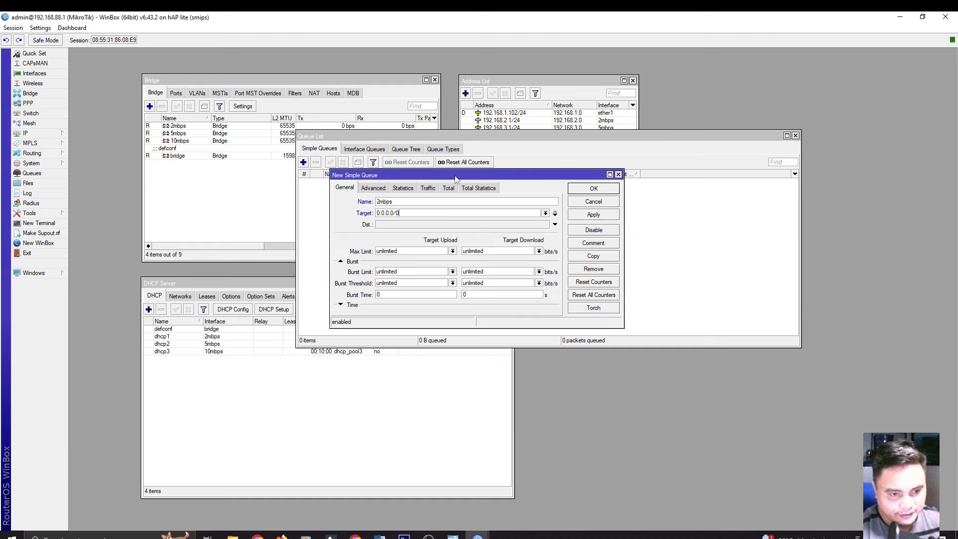
pyautogui.moveTo(456, 178); pyautogui.dragTo(525, 248)
# Copy the network address of the 2mbps interface from its address entry and set the queue's target to 192.168.2.0/24.
pyautogui.click(518, 282)
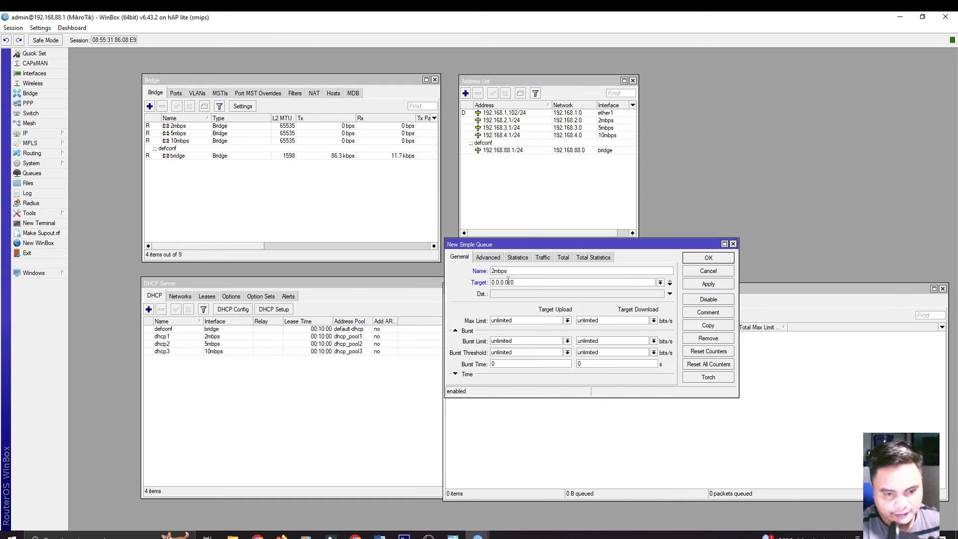
pyautogui.moveTo(503, 79); pyautogui.dragTo(500, 67)
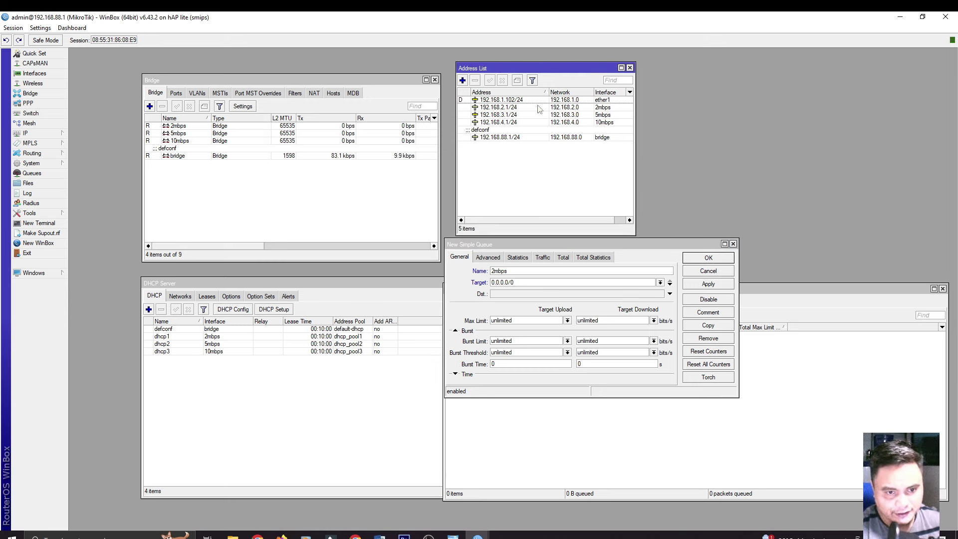
pyautogui.doubleClick(520, 107)
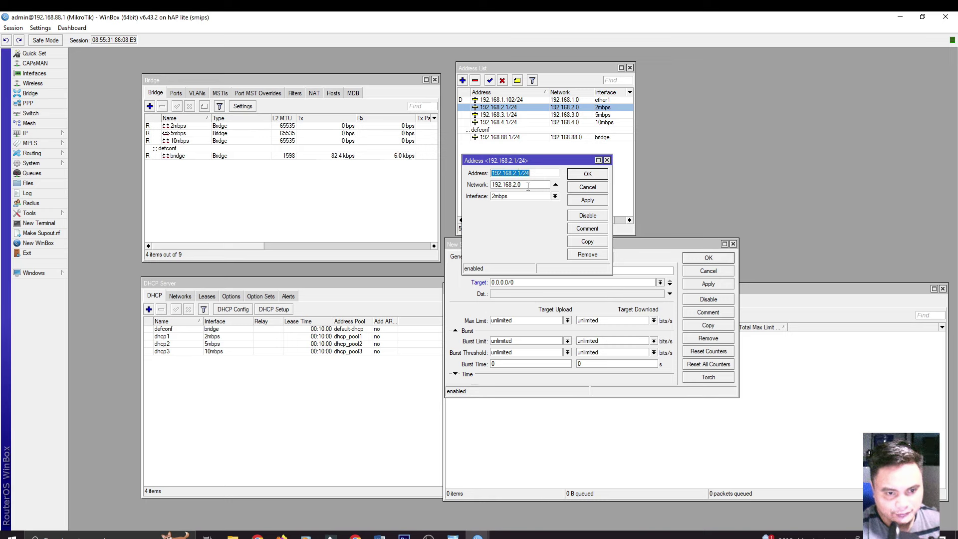
pyautogui.doubleClick(528, 185)
pyautogui.rightClick(500, 187)
pyautogui.click(523, 204)
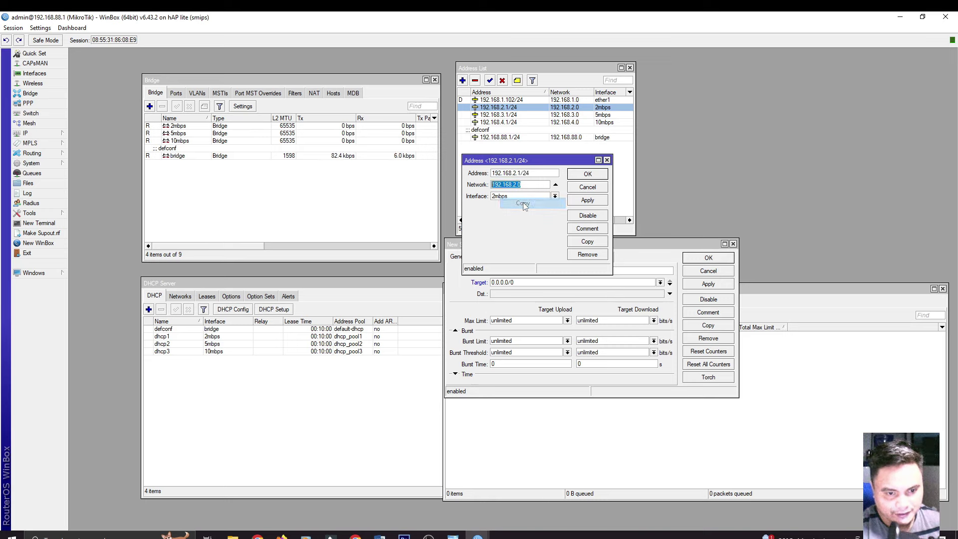
pyautogui.click(589, 174)
pyautogui.doubleClick(529, 282)
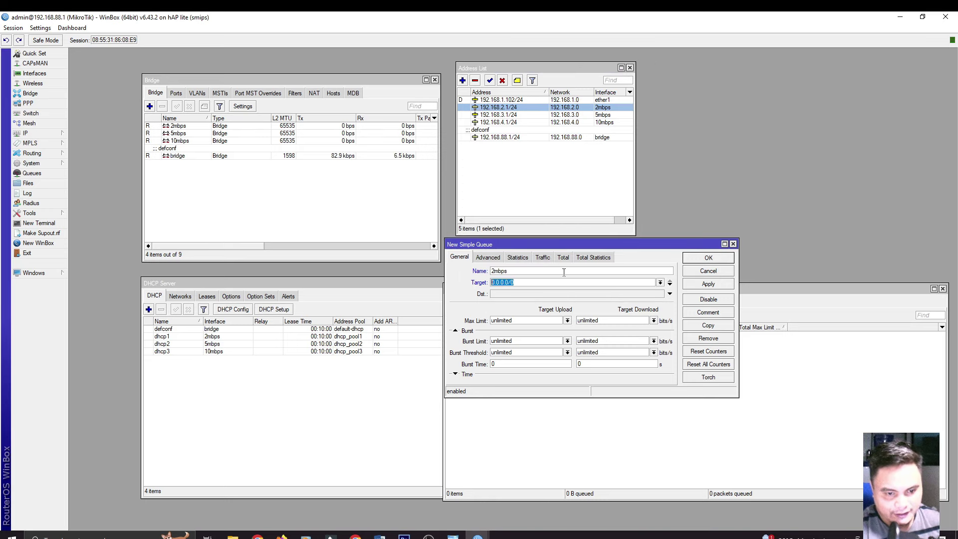
pyautogui.hotkey('ctrl', 'v')
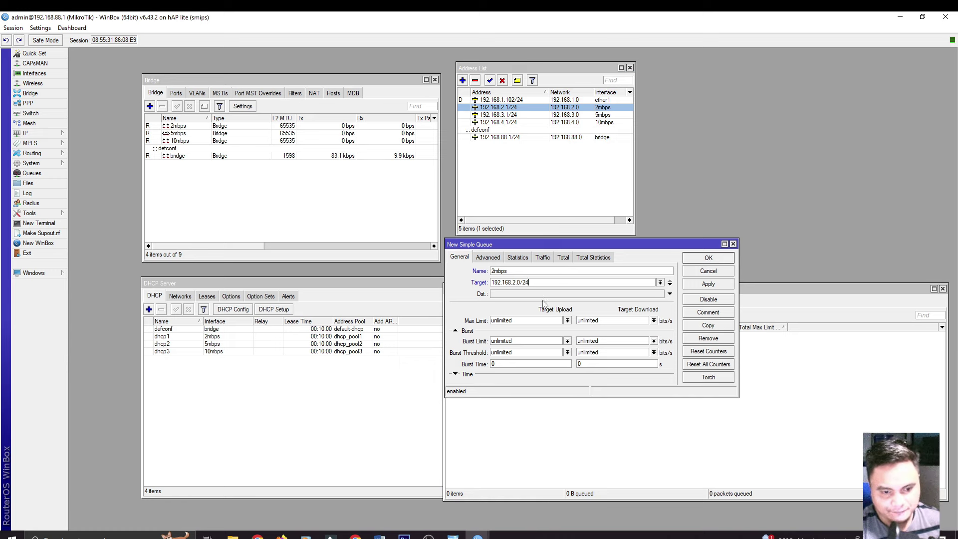
# Set the 2mbps queue's maximum upload and download limits to 2M each and save the queue.
pyautogui.click(567, 321)
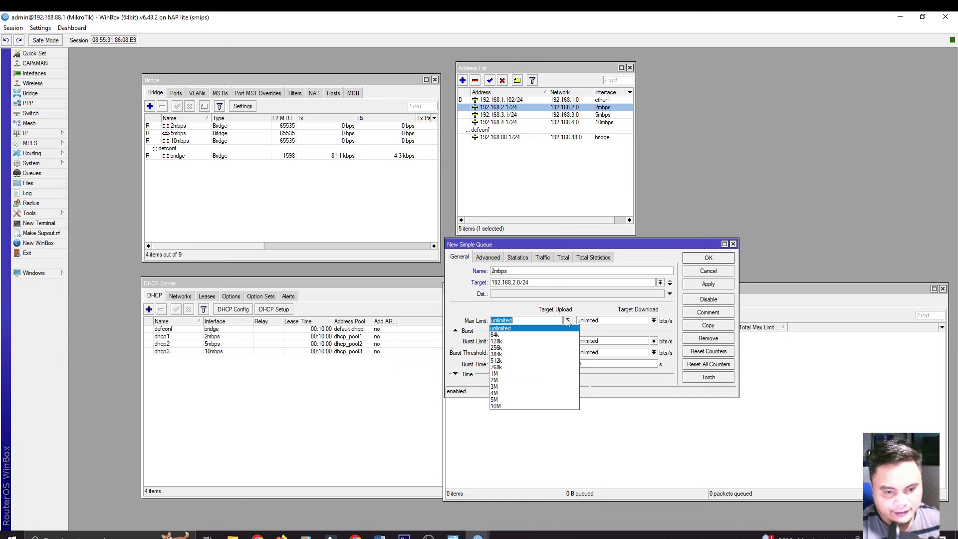
pyautogui.click(518, 383)
pyautogui.click(654, 321)
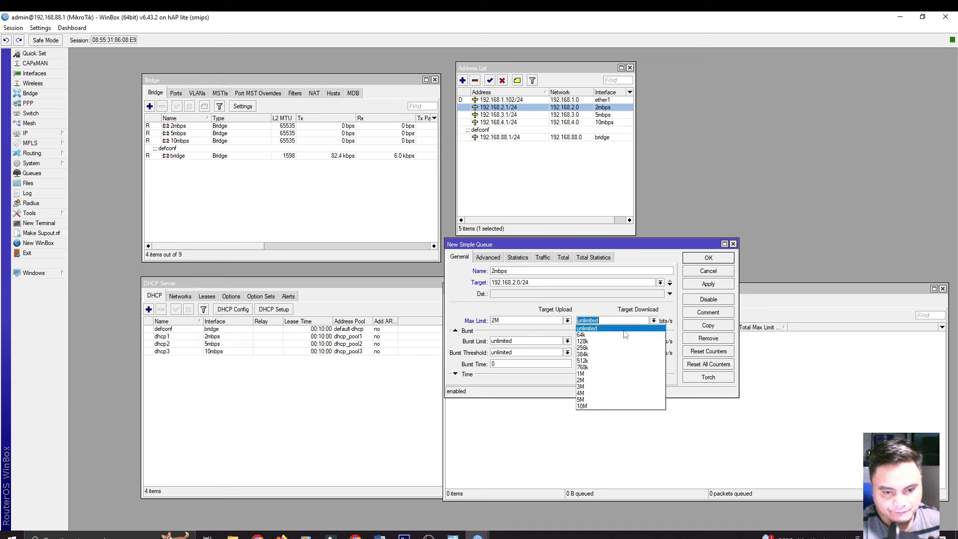
pyautogui.click(597, 380)
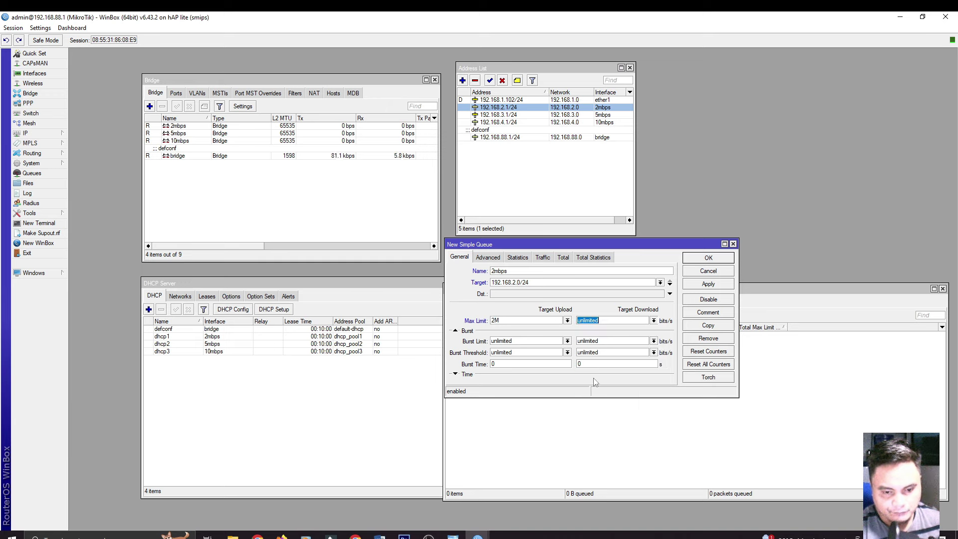
pyautogui.click(708, 284)
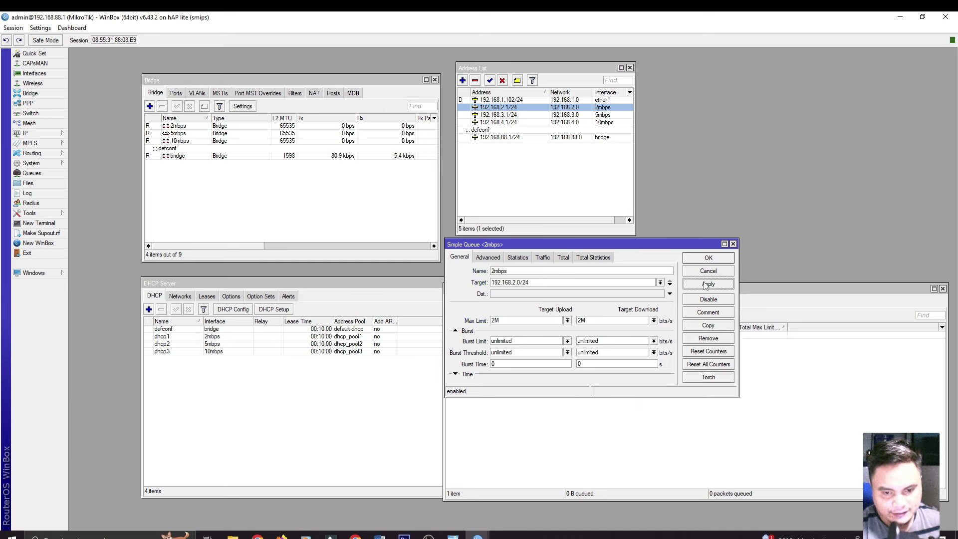
pyautogui.click(709, 258)
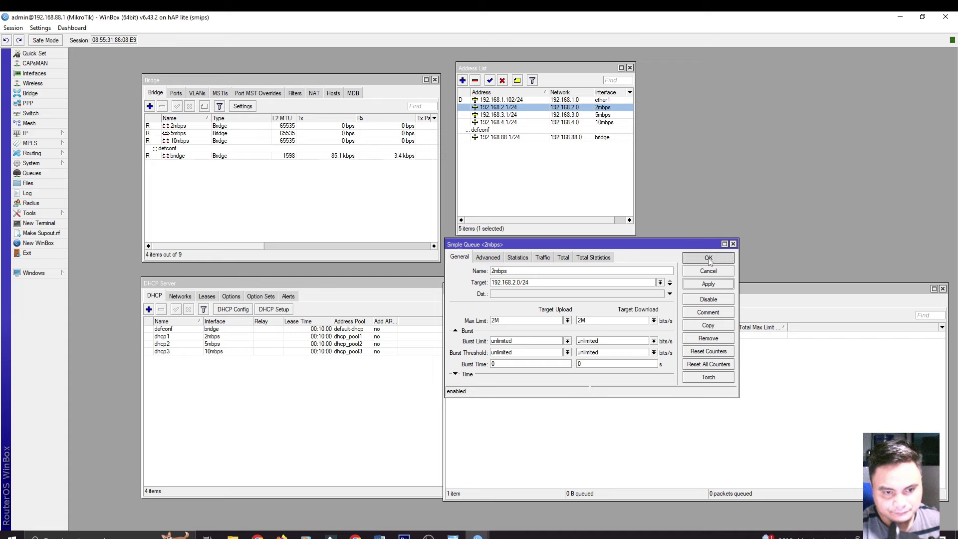
# Start a second simple queue named 5mbps.
pyautogui.moveTo(499, 290); pyautogui.dragTo(496, 264)
pyautogui.click(449, 291)
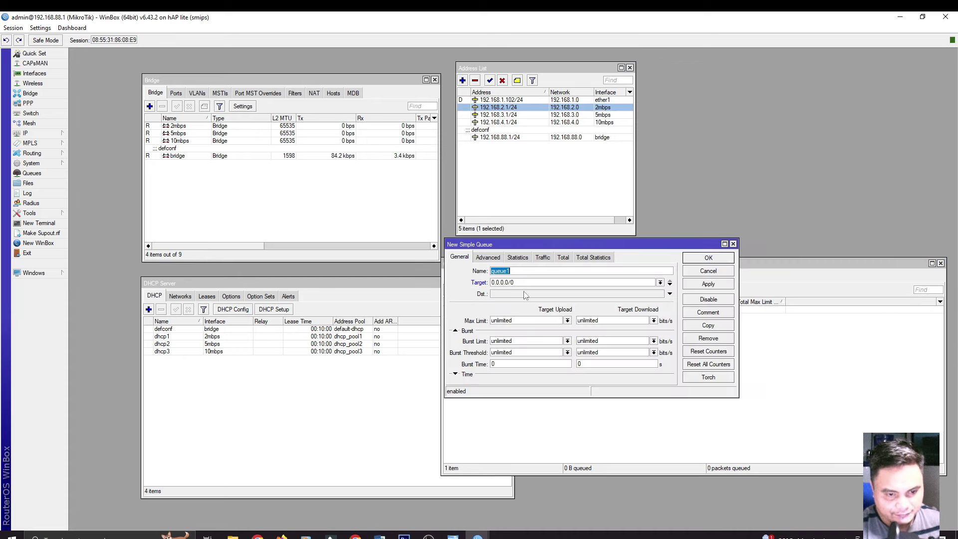
pyautogui.write('5mbps')
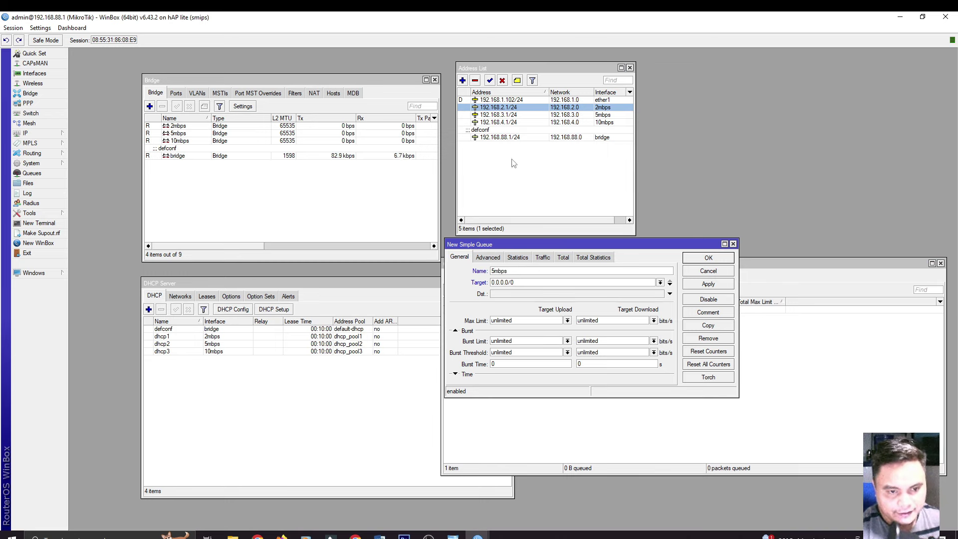
# Copy the network address of the 5mbps interface from its address entry and set the queue's target to 192.168.3.0/24.
pyautogui.click(524, 115)
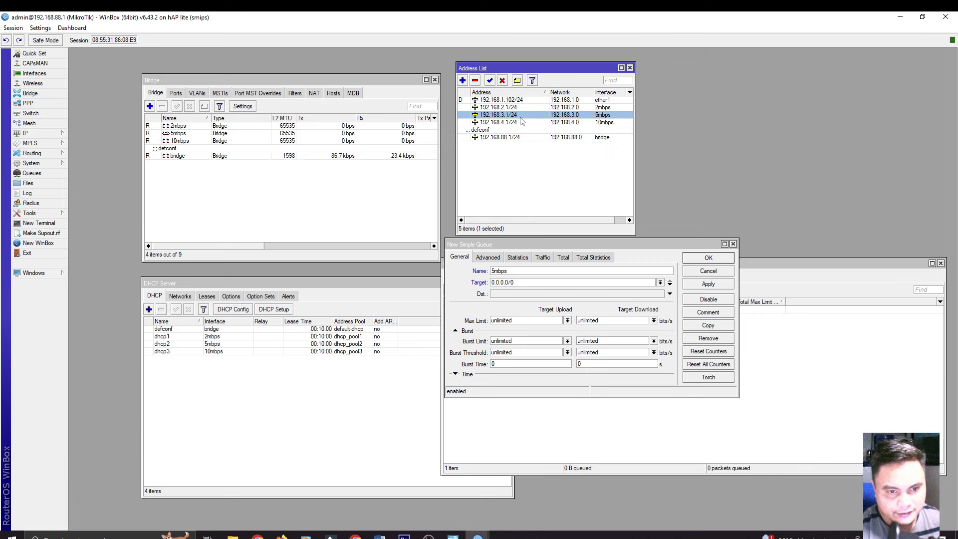
pyautogui.doubleClick(522, 122)
pyautogui.doubleClick(524, 185)
pyautogui.rightClick(504, 186)
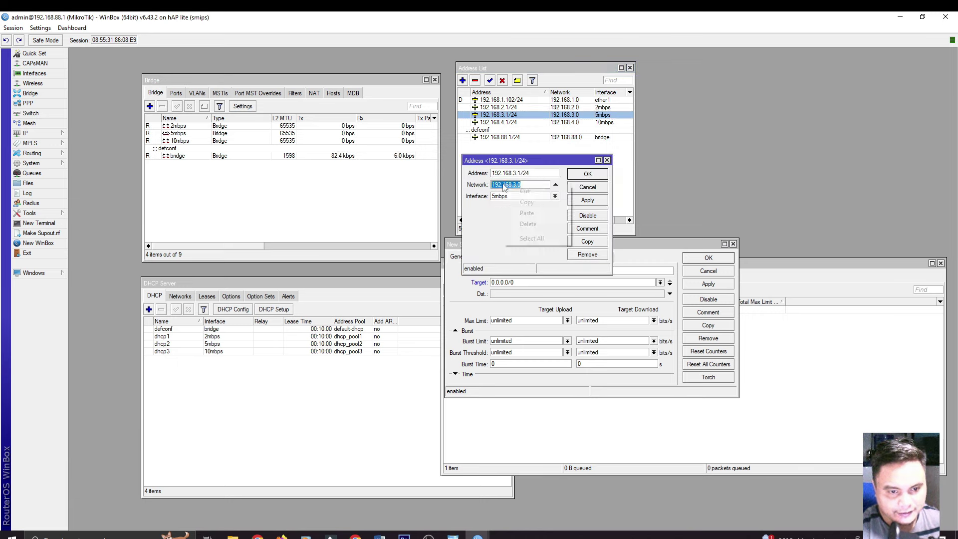
pyautogui.click(526, 202)
pyautogui.press('Escape')
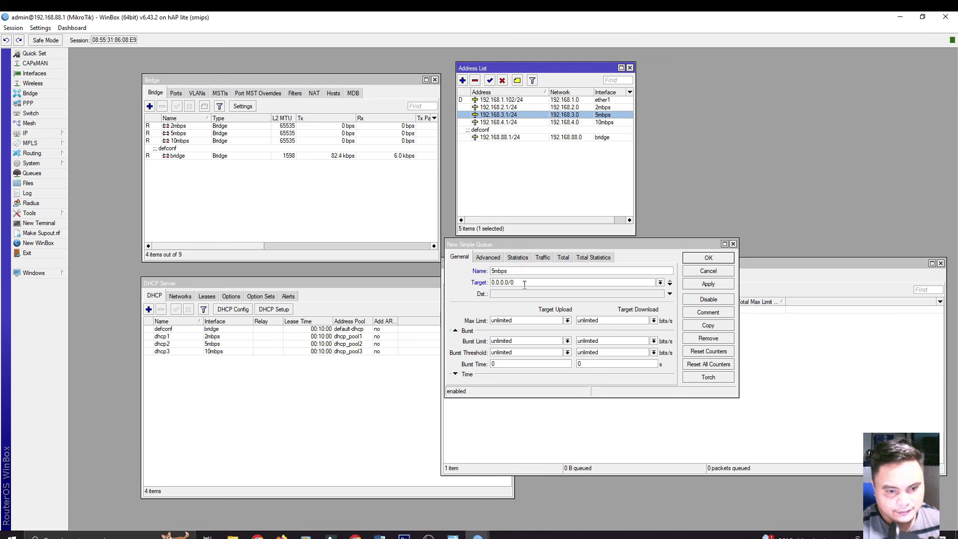
pyautogui.click(524, 284)
pyautogui.hotkey('ctrl', 'v')
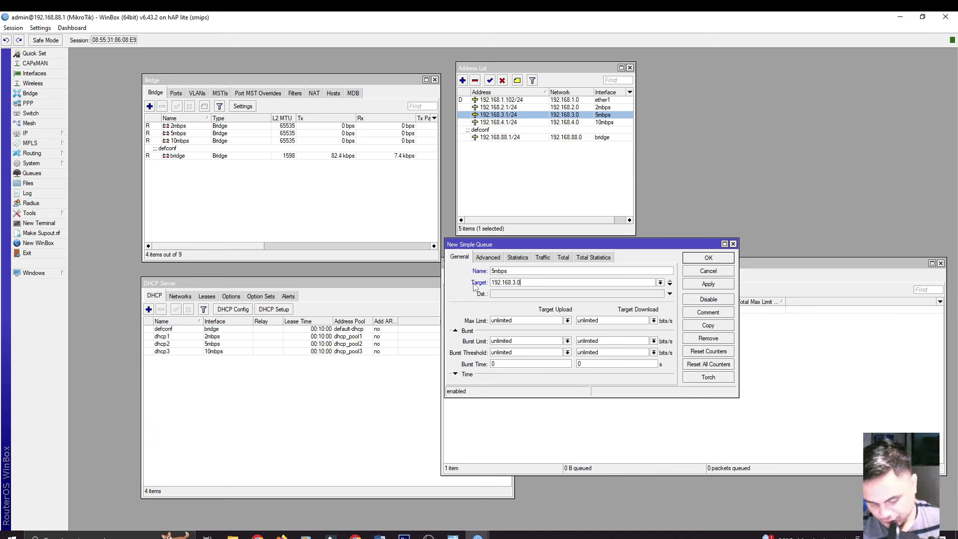
pyautogui.write('/24')
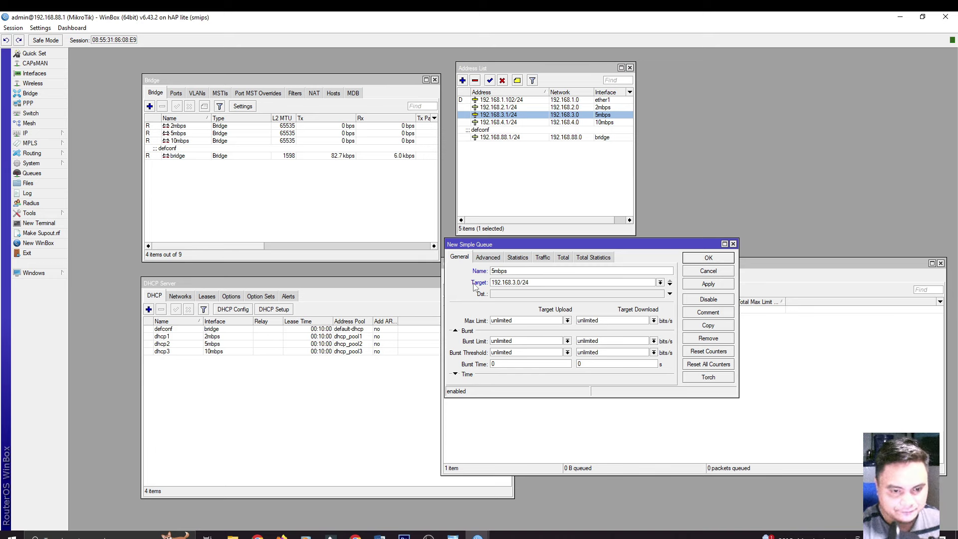
# Set the 5mbps queue's maximum upload and download limits to 5M each and save the queue.
pyautogui.click(567, 321)
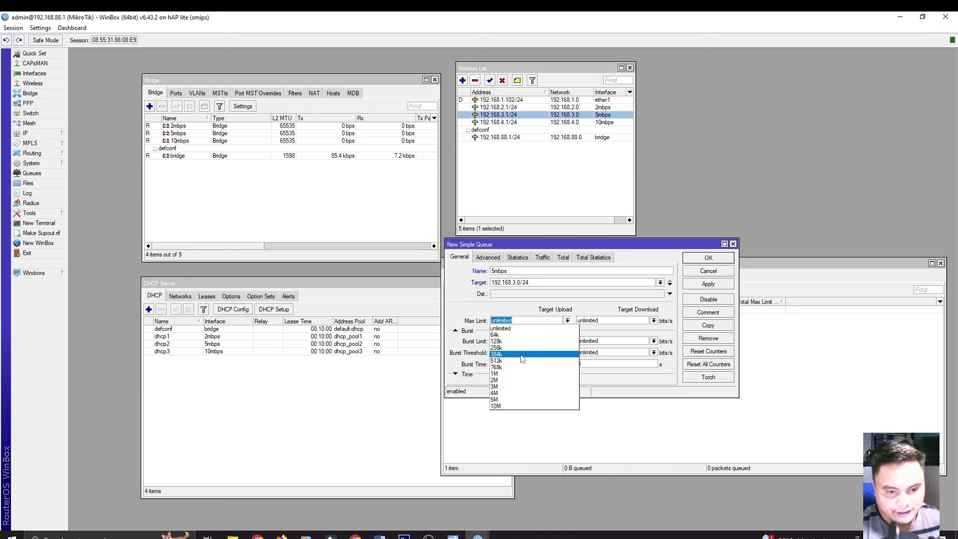
pyautogui.click(517, 397)
pyautogui.click(654, 321)
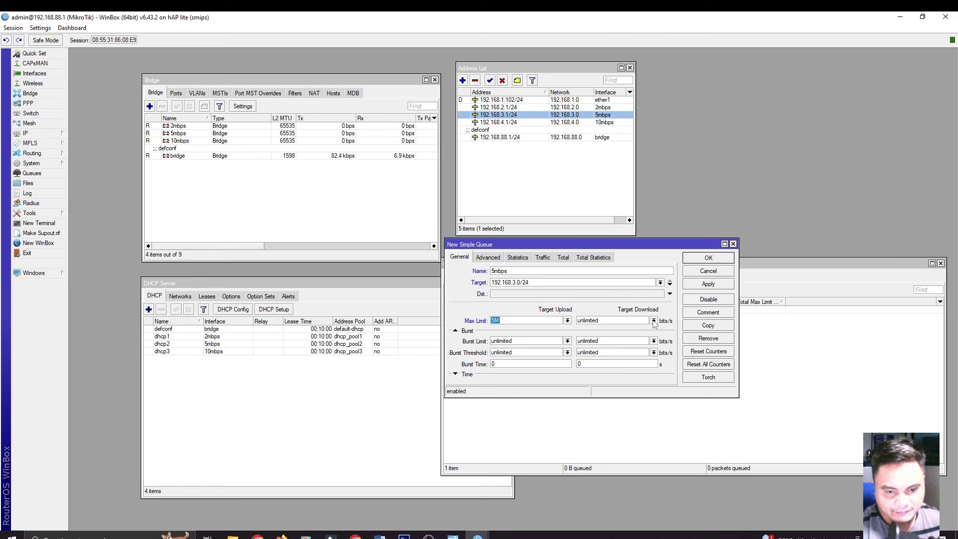
pyautogui.click(600, 400)
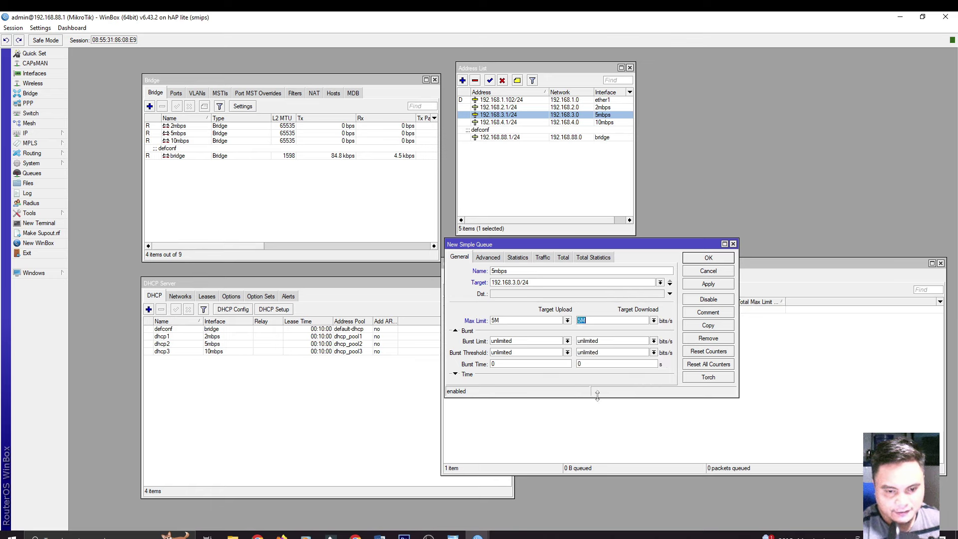
pyautogui.click(708, 284)
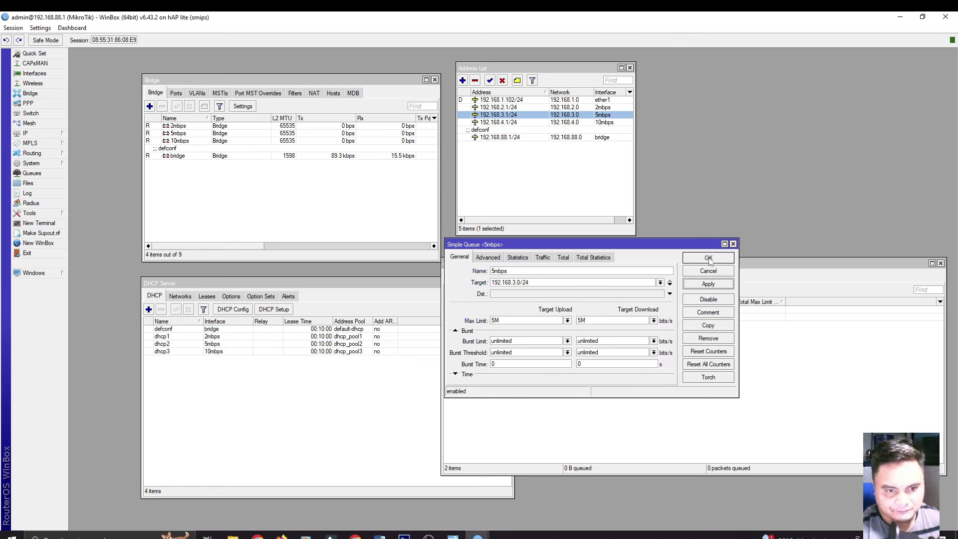
pyautogui.click(709, 257)
# Start a simple queue named 10mbps and set its target to 192.168.4.0/24, copying the network address from the 10mbps interface's address entry.
pyautogui.click(456, 291)
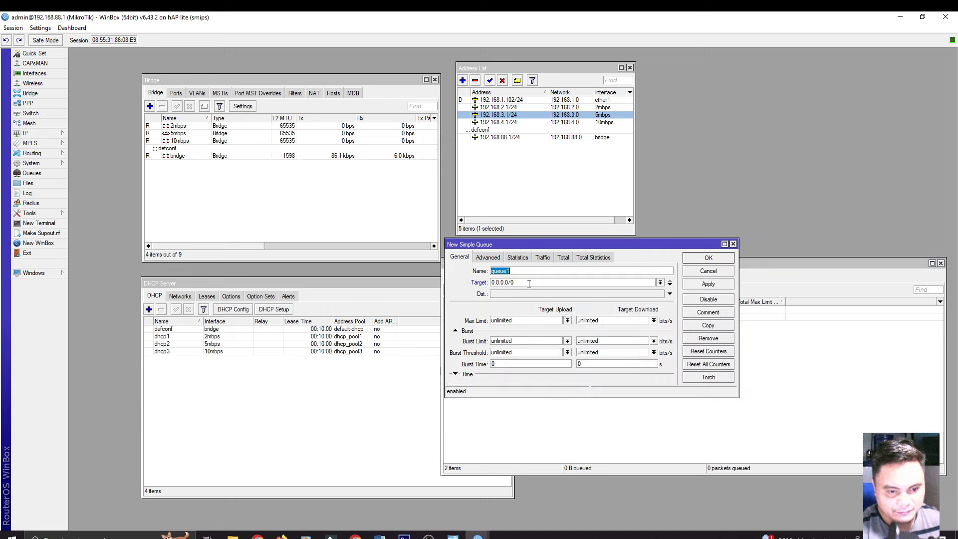
pyautogui.write('10mbps')
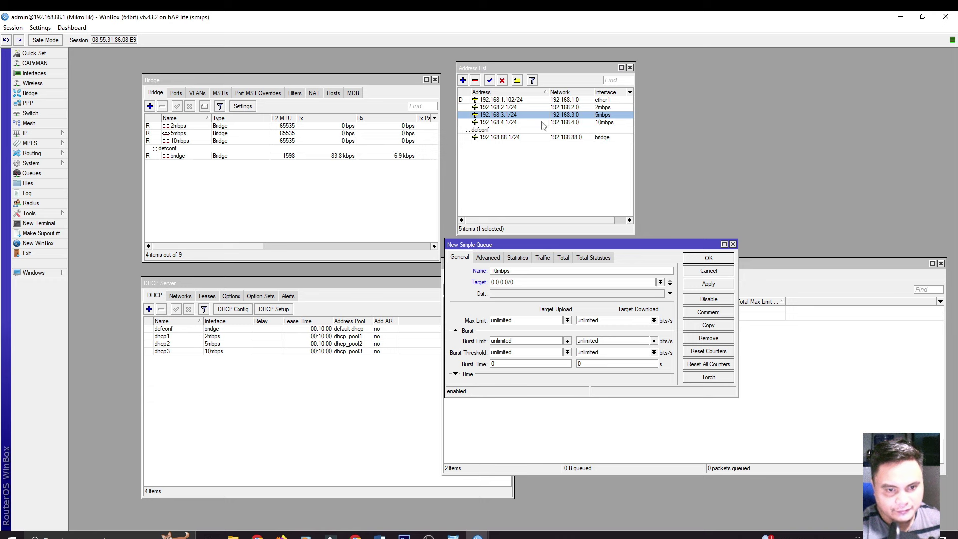
pyautogui.click(518, 123)
pyautogui.doubleClick(518, 123)
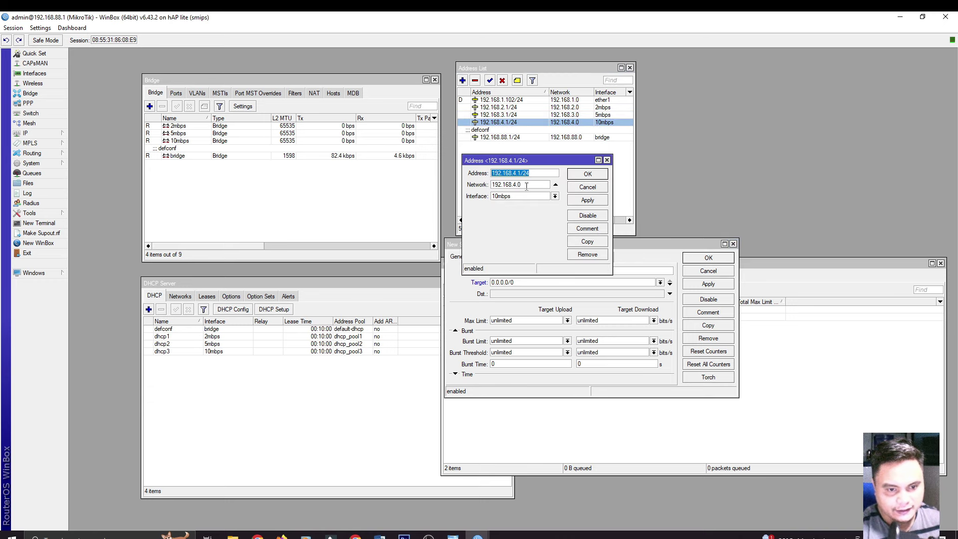
pyautogui.moveTo(527, 186); pyautogui.dragTo(492, 186)
pyautogui.rightClick(501, 185)
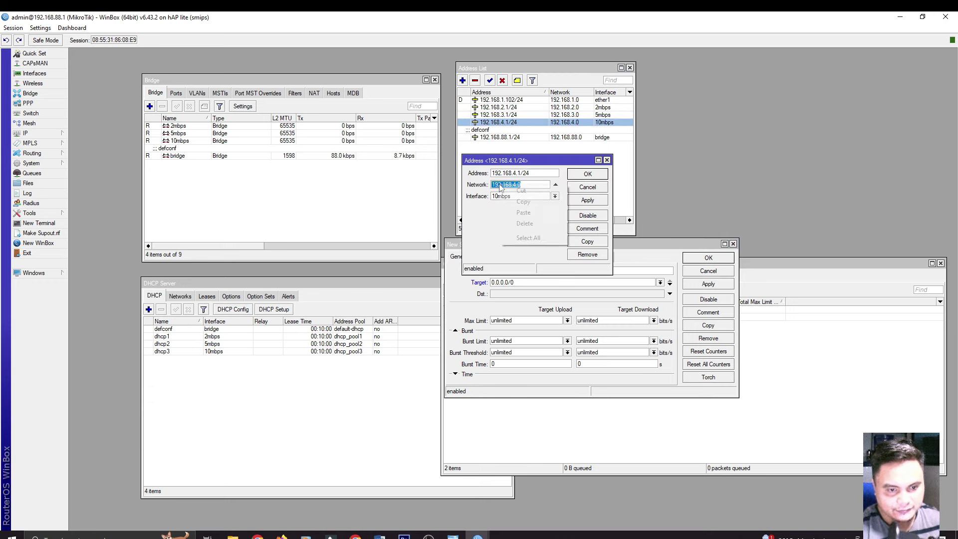
pyautogui.click(524, 202)
pyautogui.click(581, 177)
pyautogui.click(479, 292)
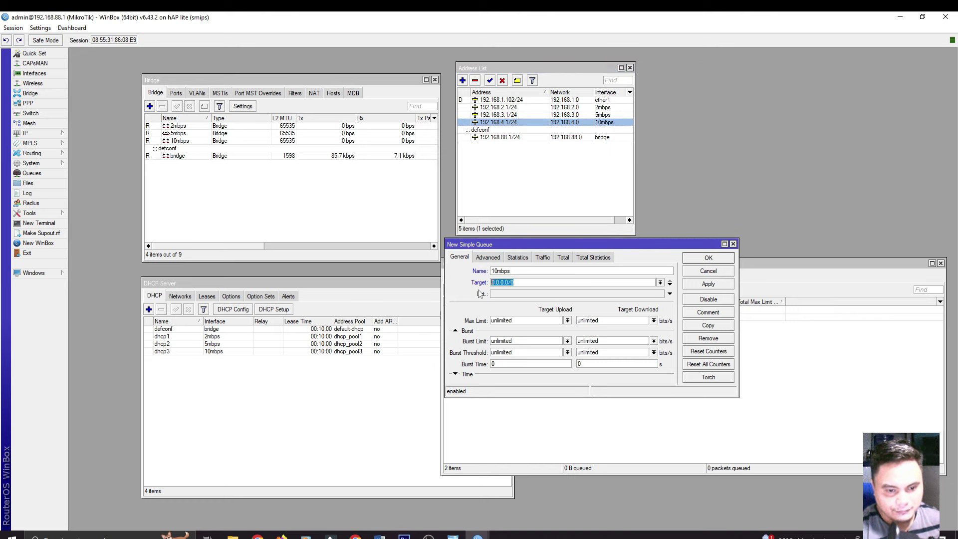
pyautogui.hotkey('ctrl', 'v')
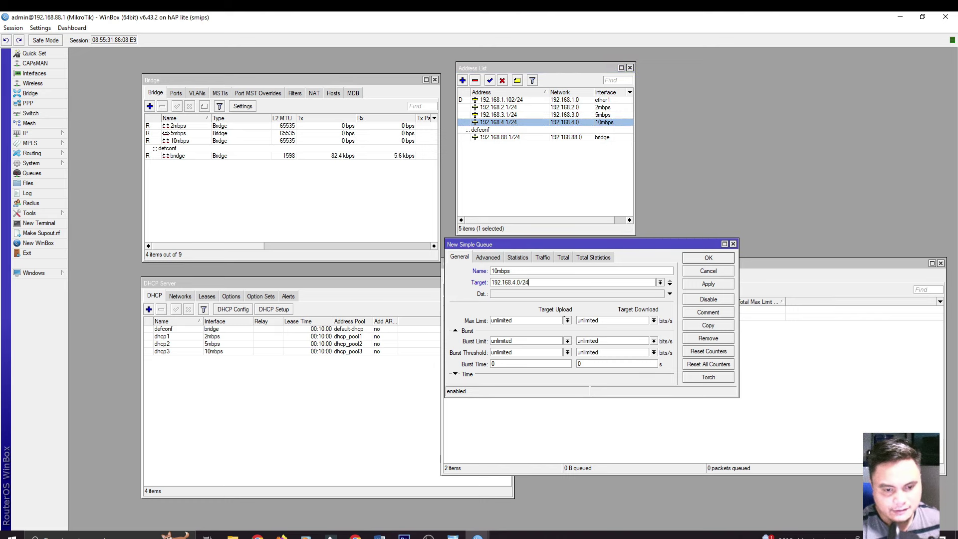
# Set the 10mbps queue's maximum upload and download limits to 10M each and save the queue.
pyautogui.click(568, 321)
pyautogui.click(525, 410)
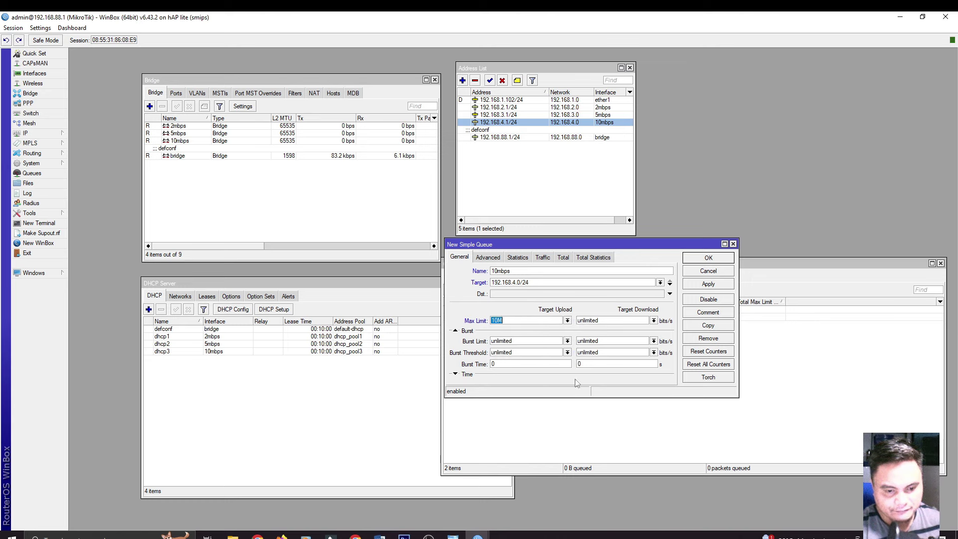
pyautogui.click(654, 320)
pyautogui.click(605, 406)
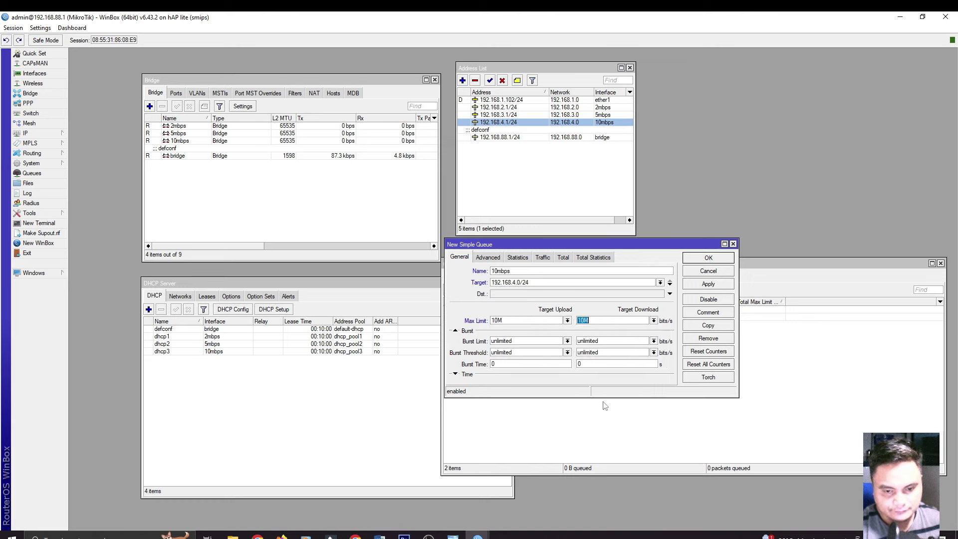
pyautogui.click(707, 285)
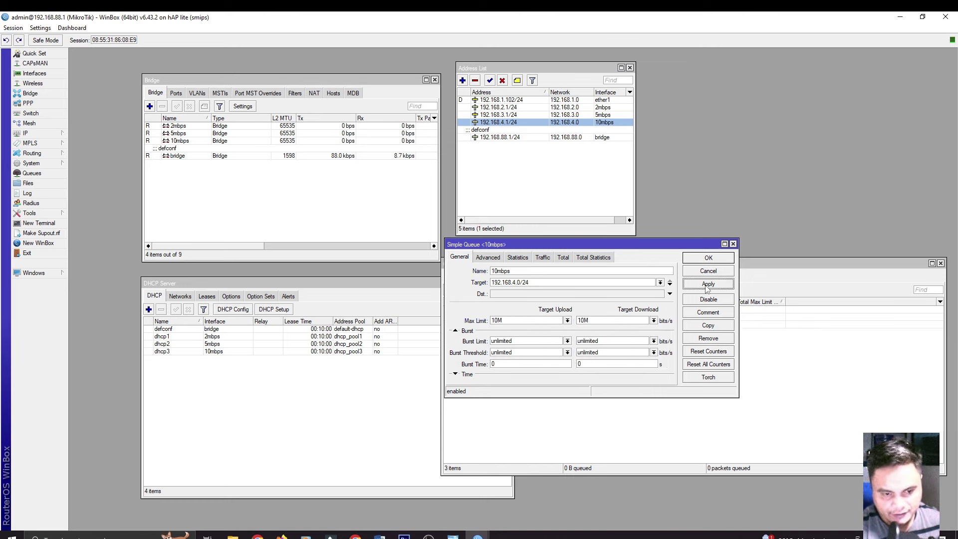
pyautogui.click(707, 258)
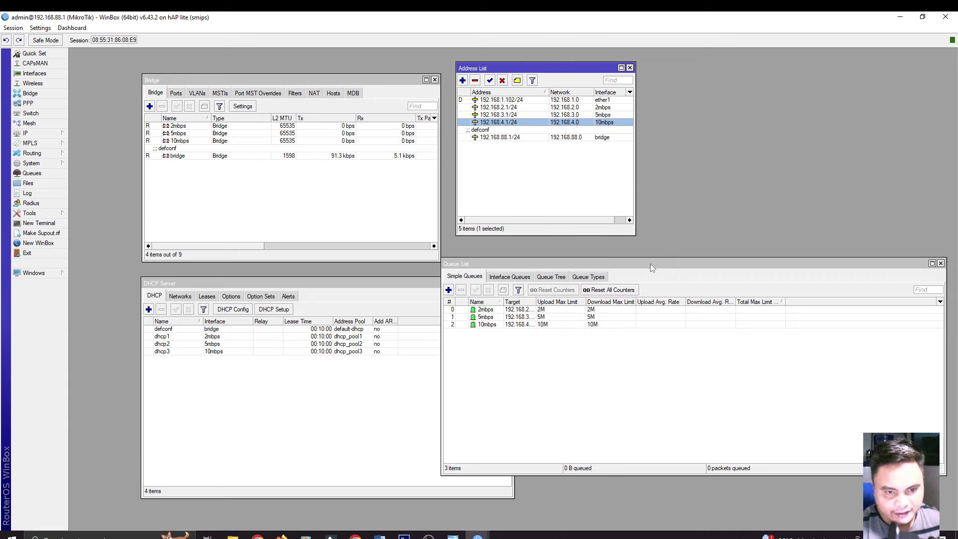
pyautogui.moveTo(650, 263); pyautogui.dragTo(598, 195)
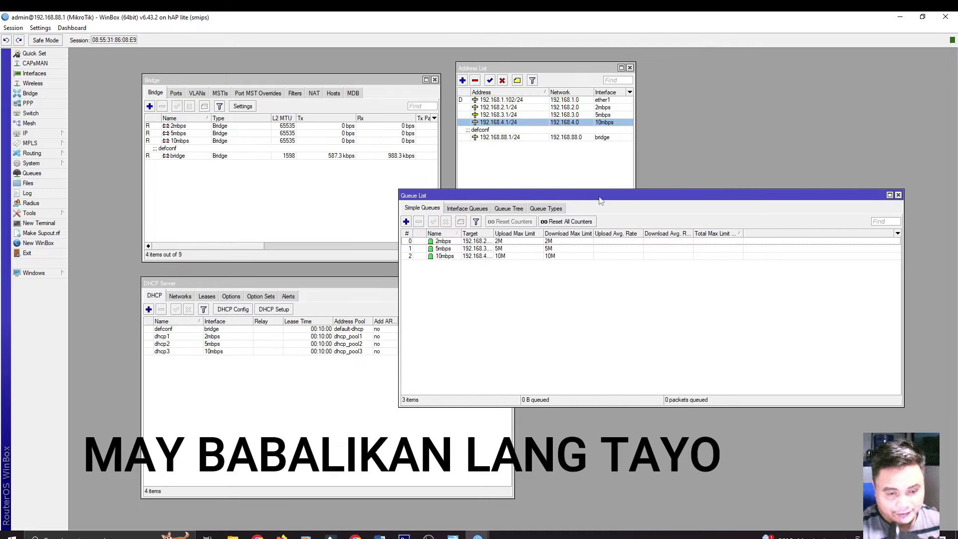
# Assign the ether2 bridge port to the 2mbps bridge and save it.
pyautogui.click(165, 97)
pyautogui.click(177, 94)
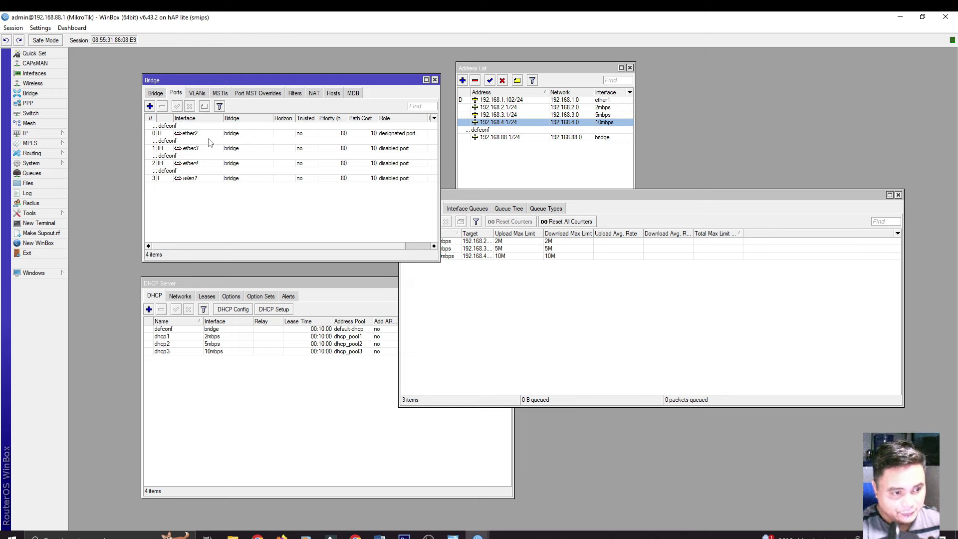
pyautogui.click(231, 137)
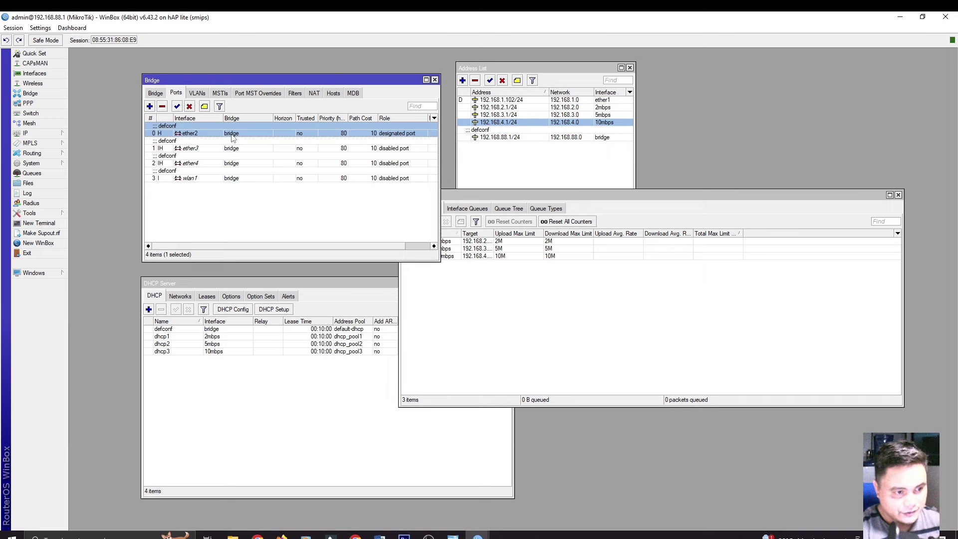
pyautogui.doubleClick(233, 137)
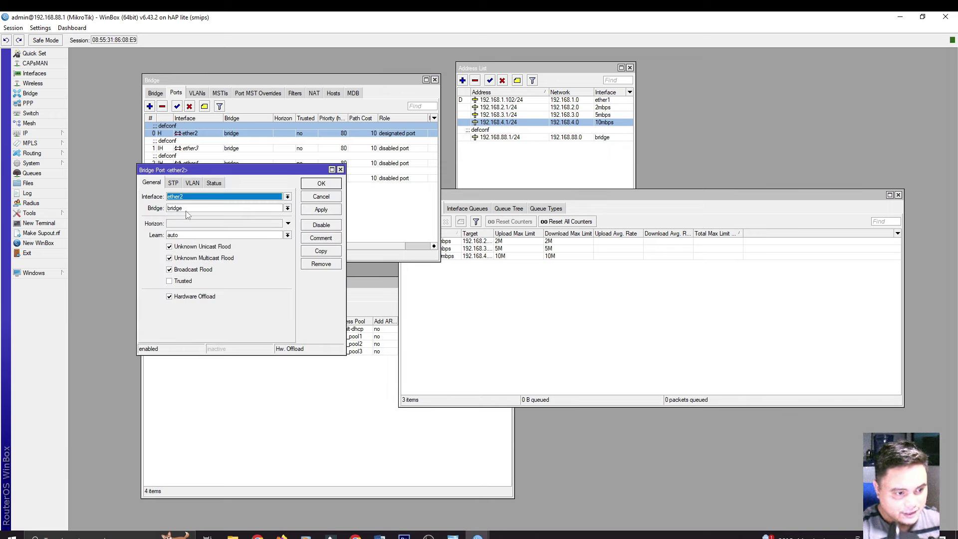
pyautogui.click(209, 208)
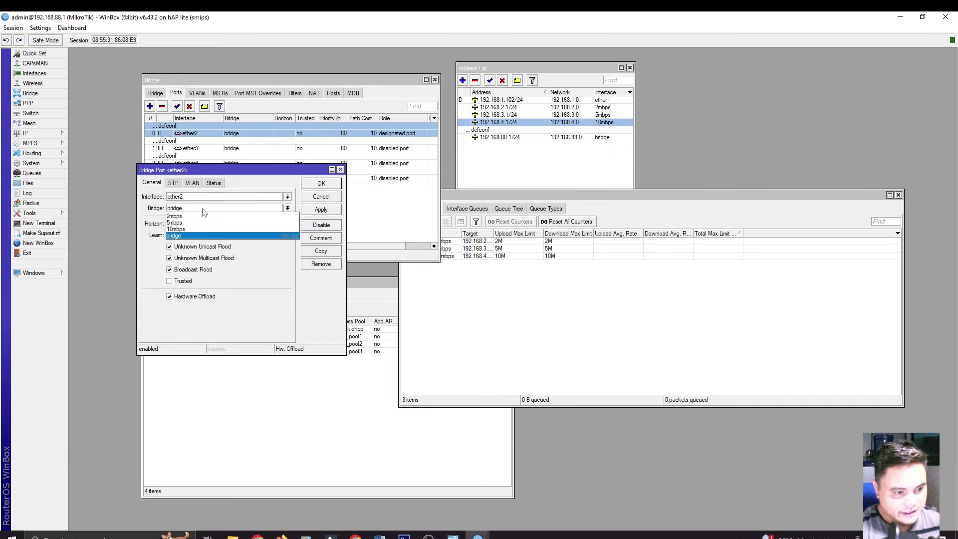
pyautogui.click(194, 217)
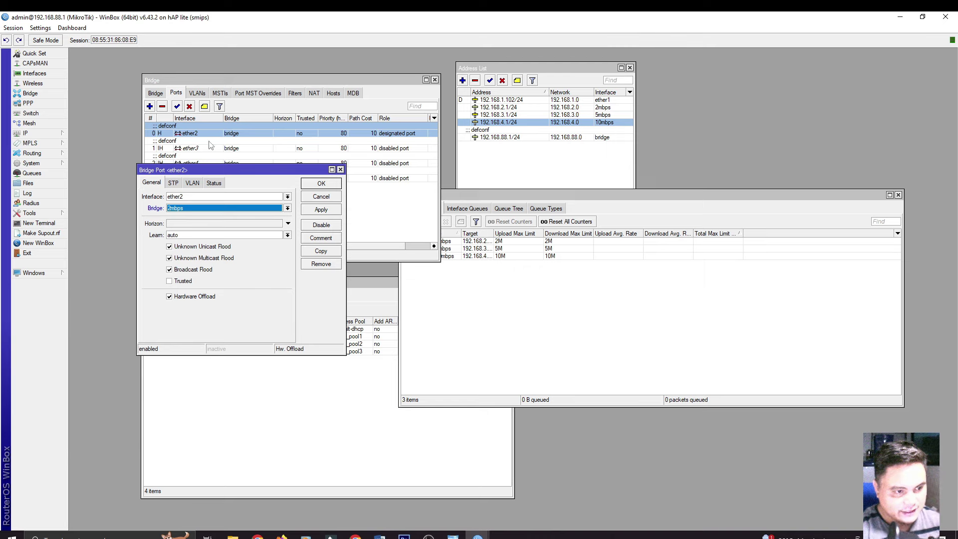
pyautogui.click(320, 211)
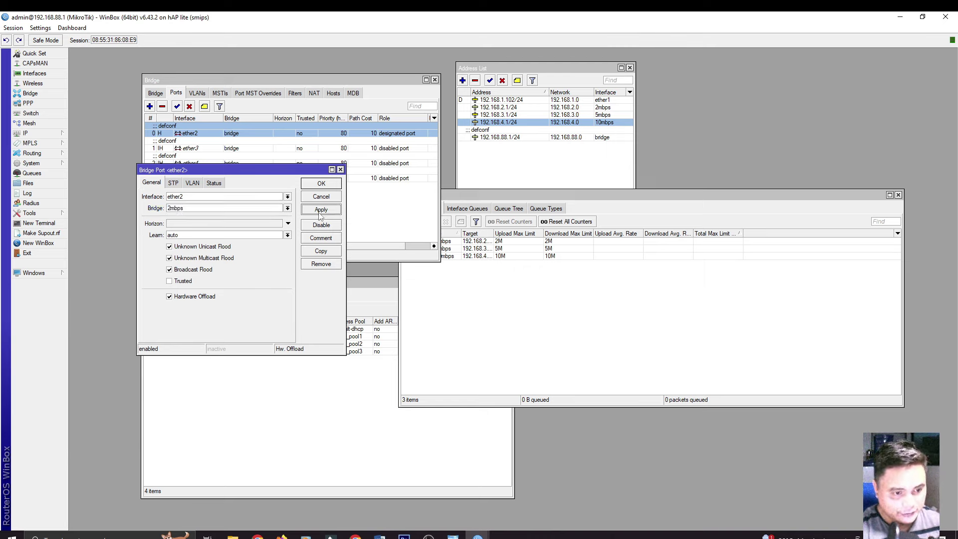
pyautogui.click(322, 185)
# Try to assign the ether3 bridge port to the 5mbps bridge.
pyautogui.doubleClick(232, 149)
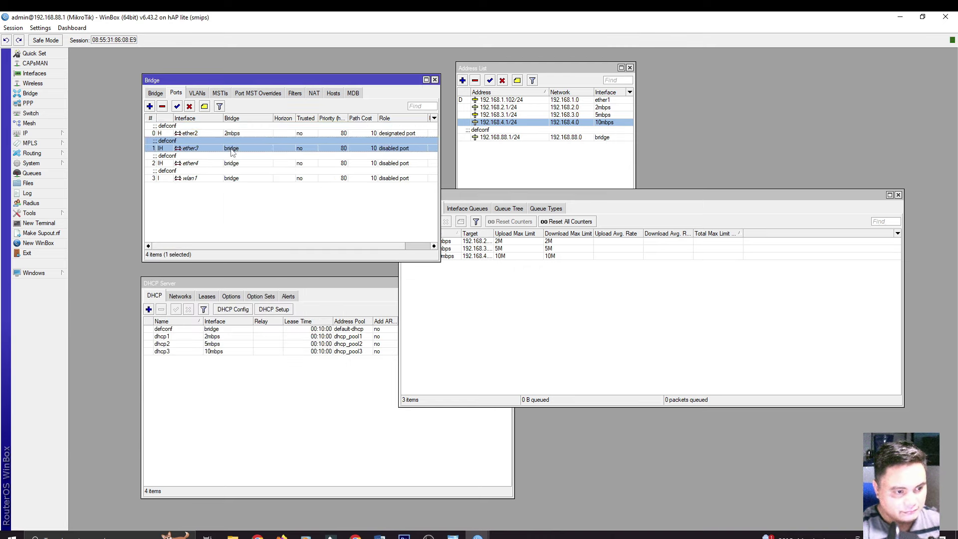
pyautogui.click(195, 208)
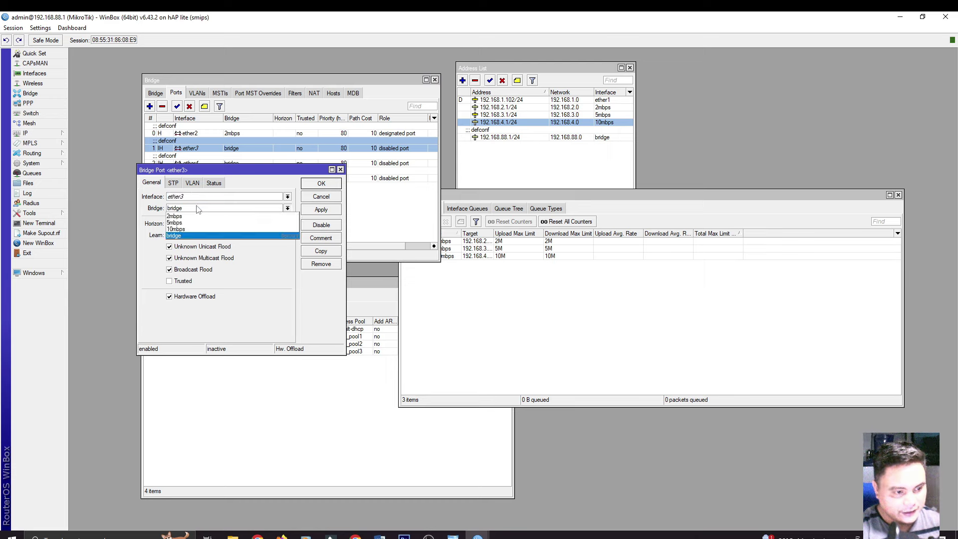
pyautogui.click(195, 225)
pyautogui.click(314, 209)
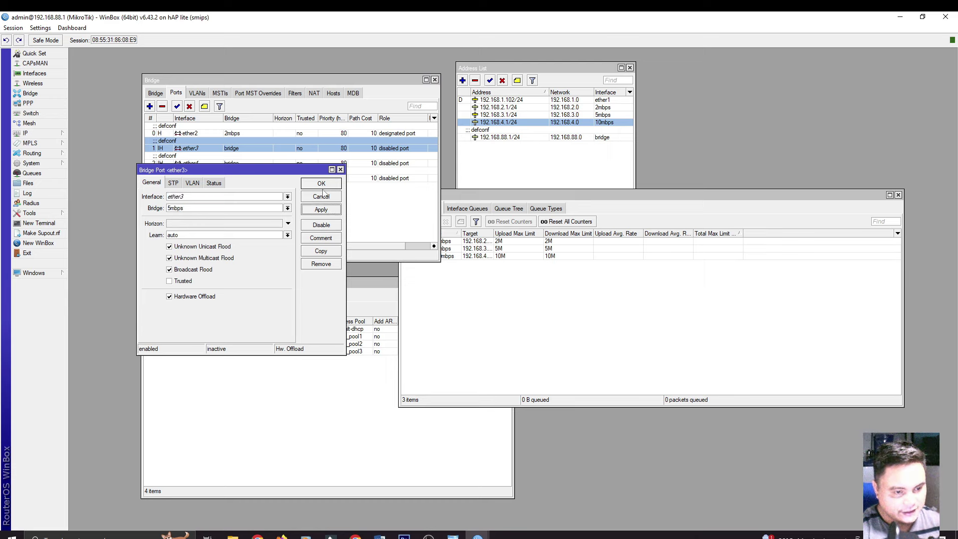
pyautogui.click(322, 186)
# Try to assign the ether4 bridge port to the 10mbps bridge.
pyautogui.doubleClick(241, 164)
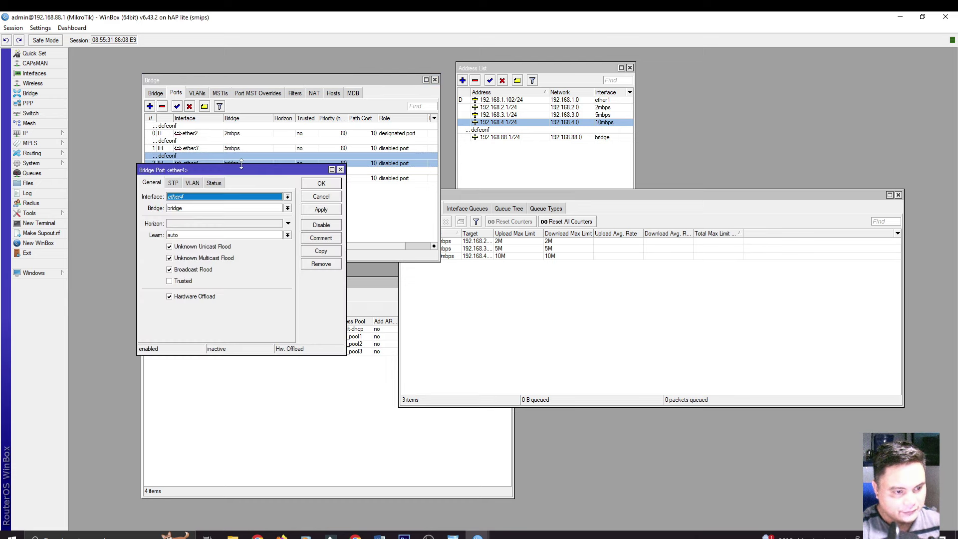
pyautogui.click(222, 208)
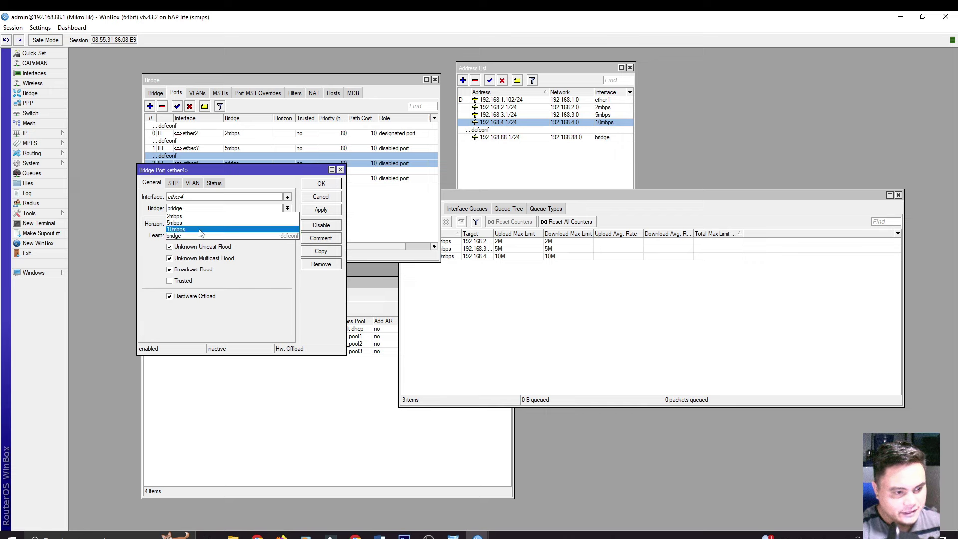
pyautogui.click(234, 235)
pyautogui.click(320, 212)
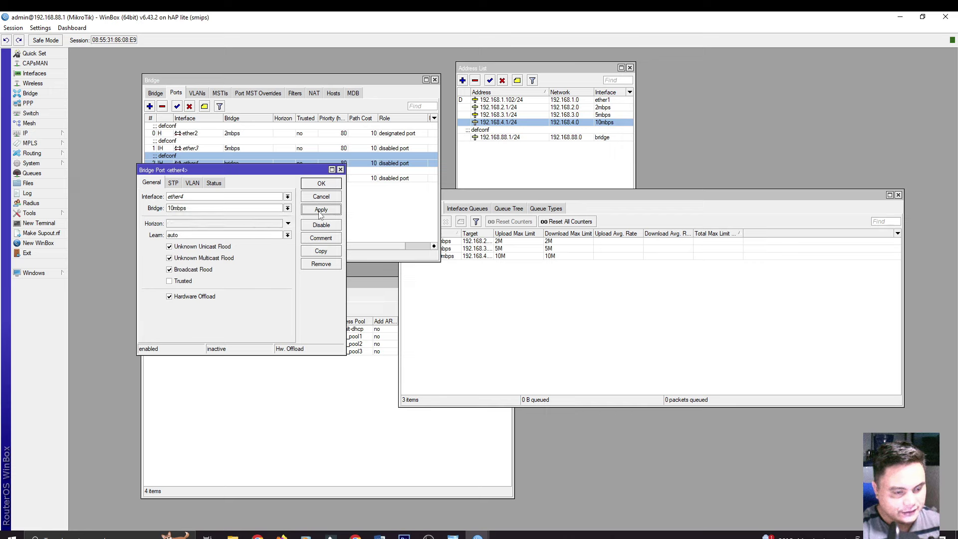
pyautogui.click(322, 184)
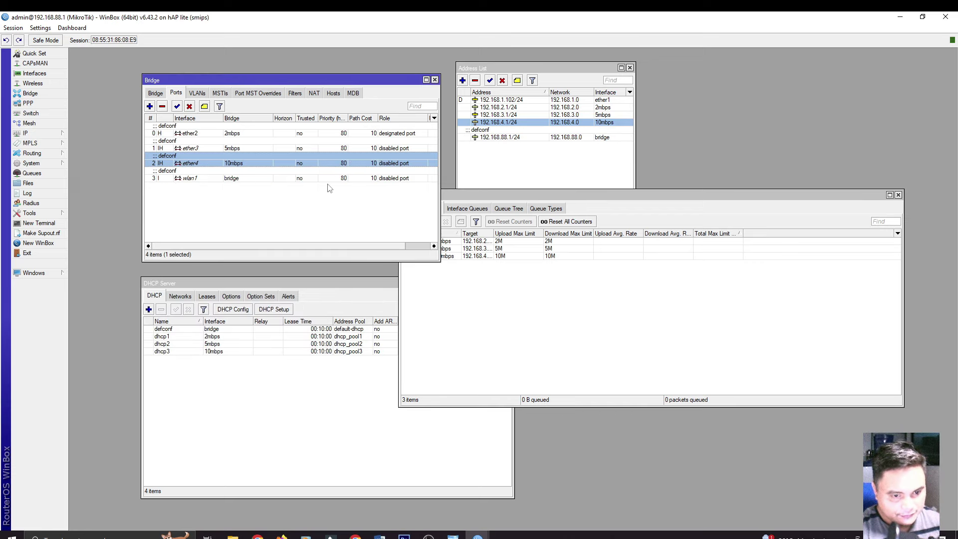
pyautogui.click(549, 201)
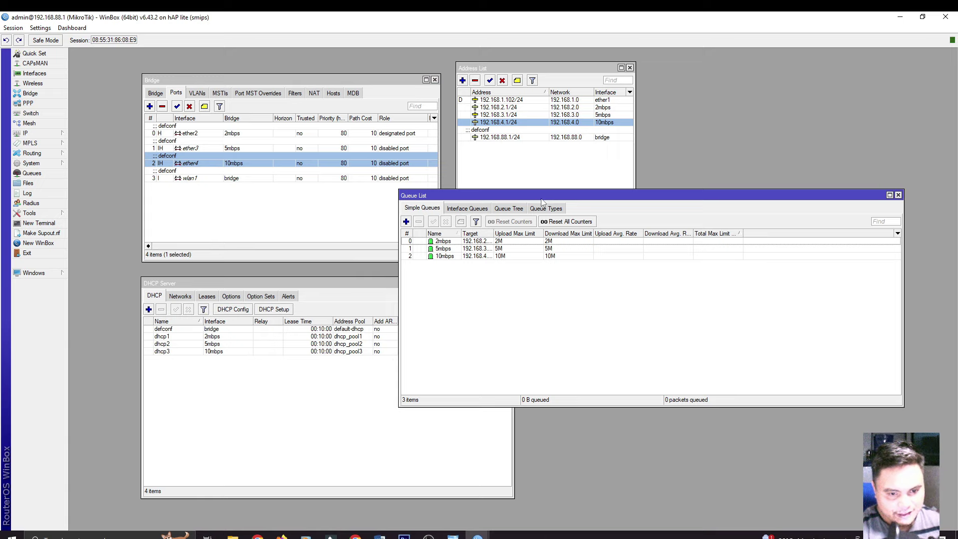
pyautogui.moveTo(541, 200); pyautogui.dragTo(364, 179)
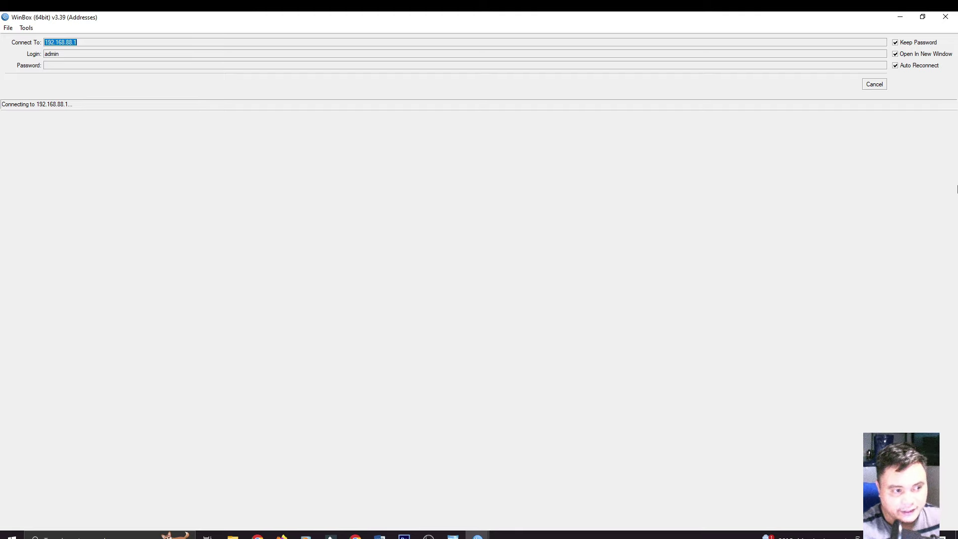
# Cancel the pending connection attempt, reconnect to the router at 192.168.88.1 and close the queue list.
pyautogui.click(879, 87)
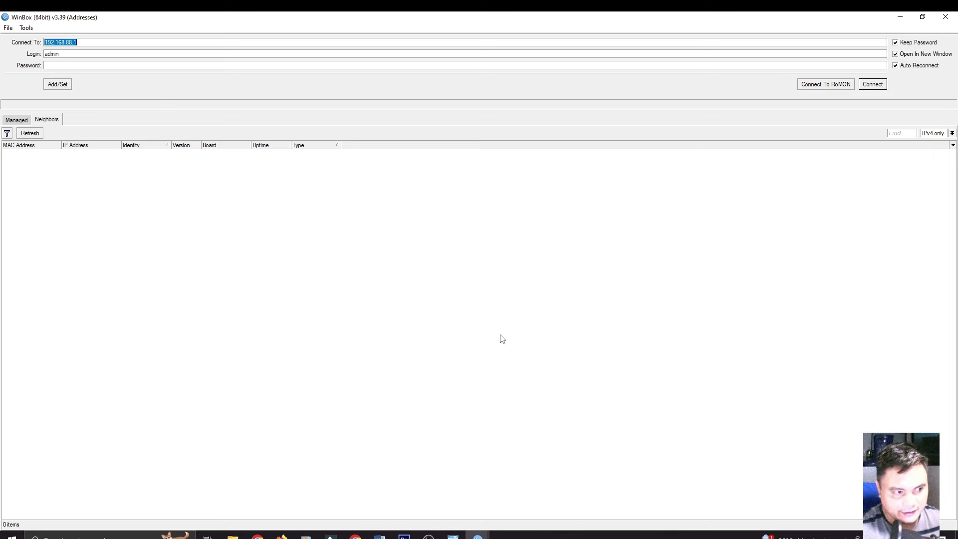
pyautogui.click(34, 134)
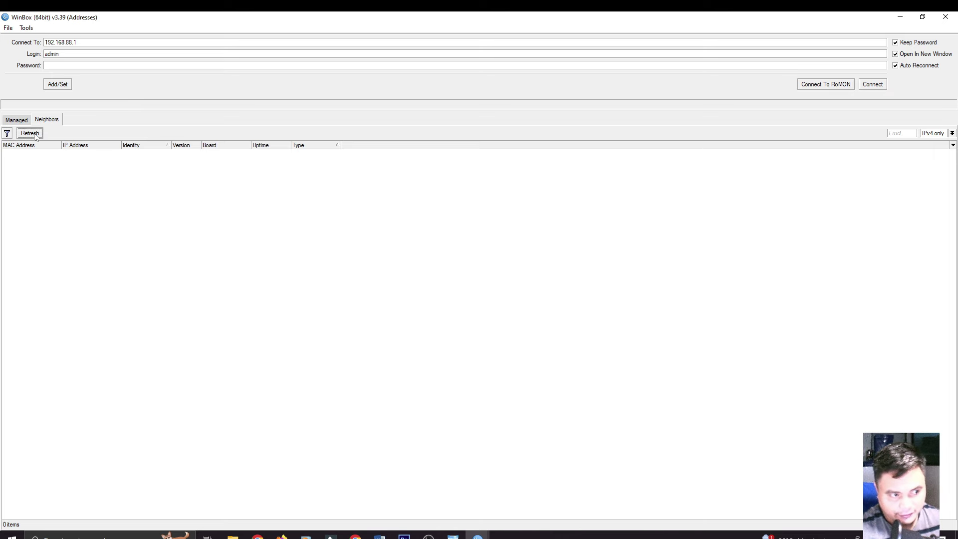
pyautogui.click(873, 85)
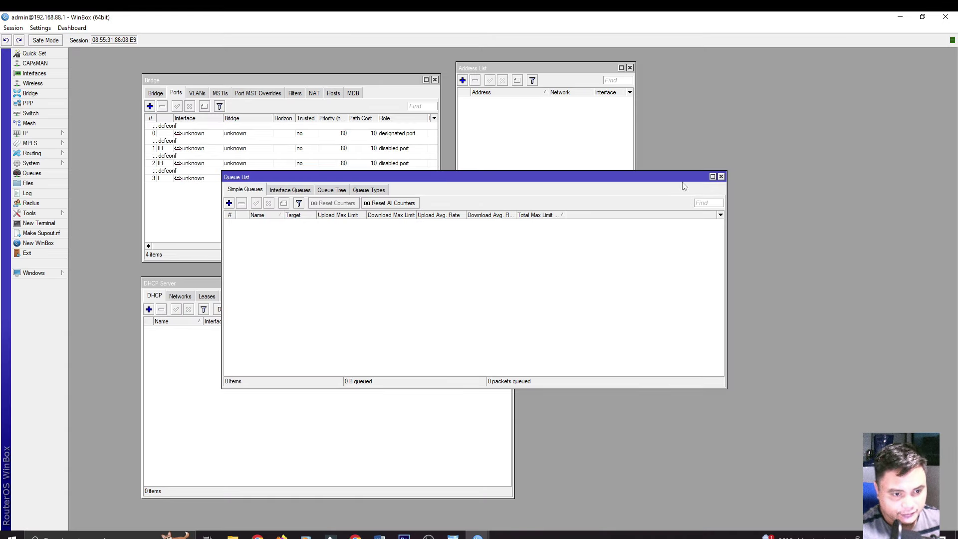
pyautogui.click(721, 176)
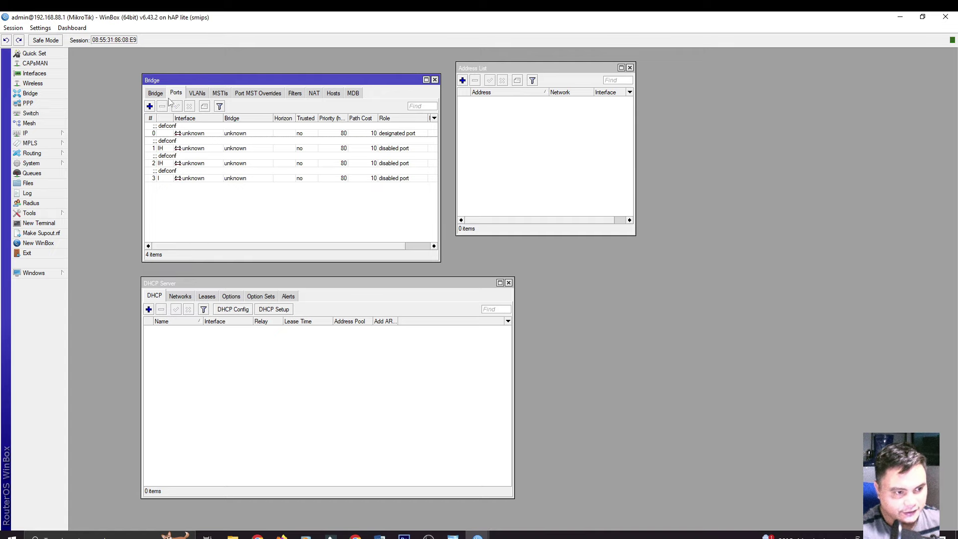
# Check the ether2 bridge port's assignment, and reassign the ether3 bridge port to the 5mbps bridge.
pyautogui.doubleClick(232, 133)
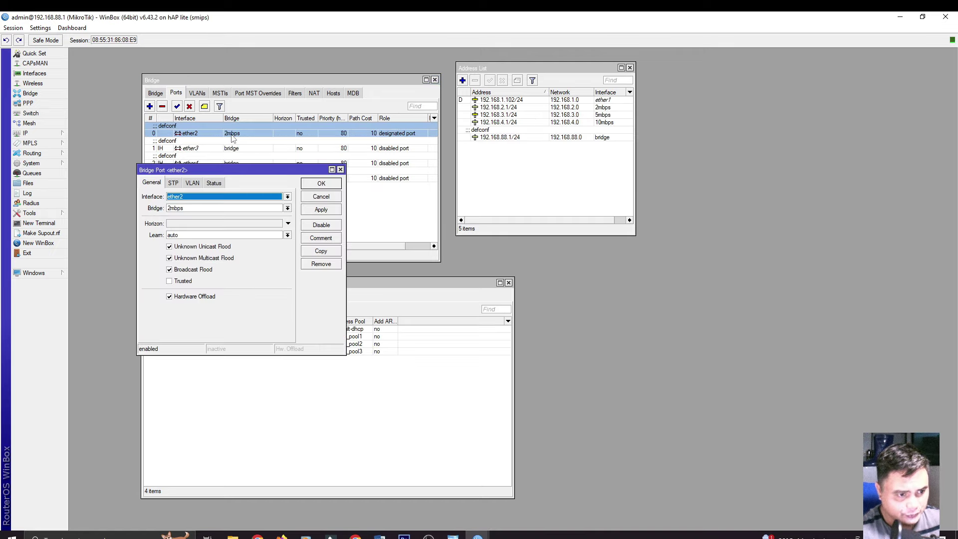
pyautogui.click(332, 184)
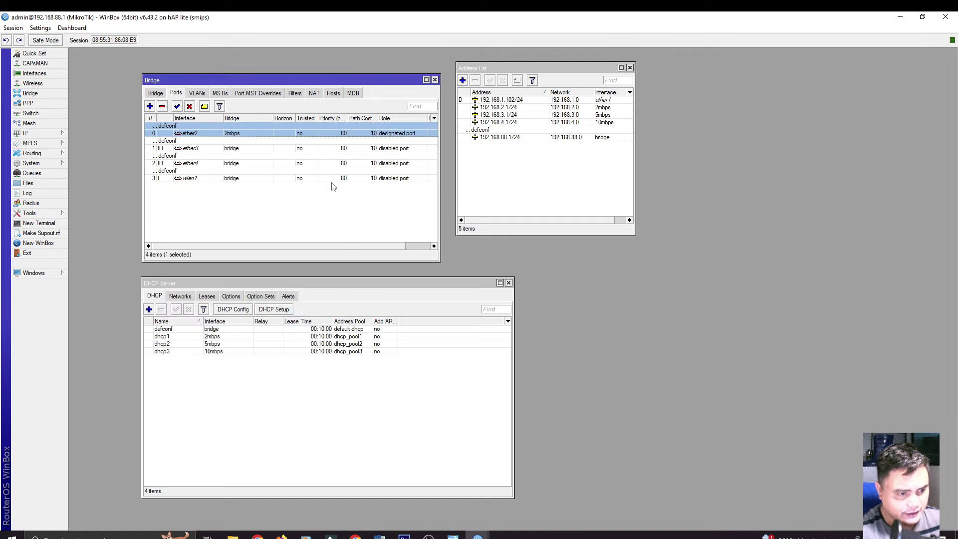
pyautogui.doubleClick(223, 149)
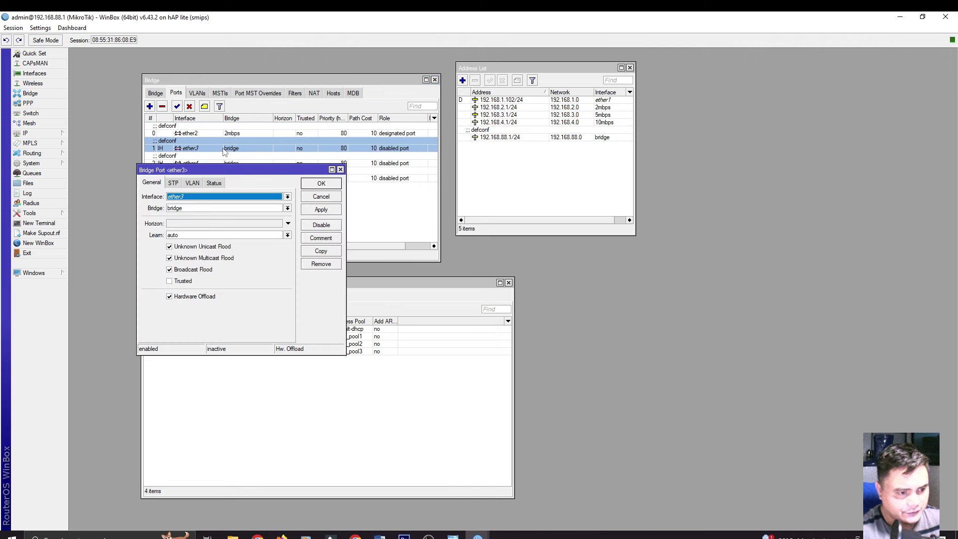
pyautogui.click(215, 210)
pyautogui.click(206, 223)
pyautogui.click(318, 212)
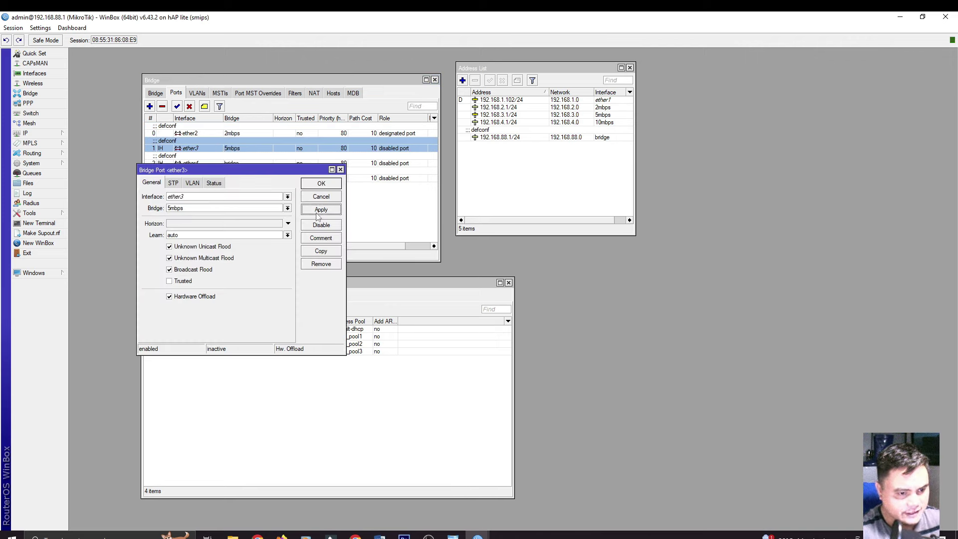
pyautogui.click(320, 185)
# Reassign the ether4 bridge port to the 10mbps bridge.
pyautogui.doubleClick(244, 168)
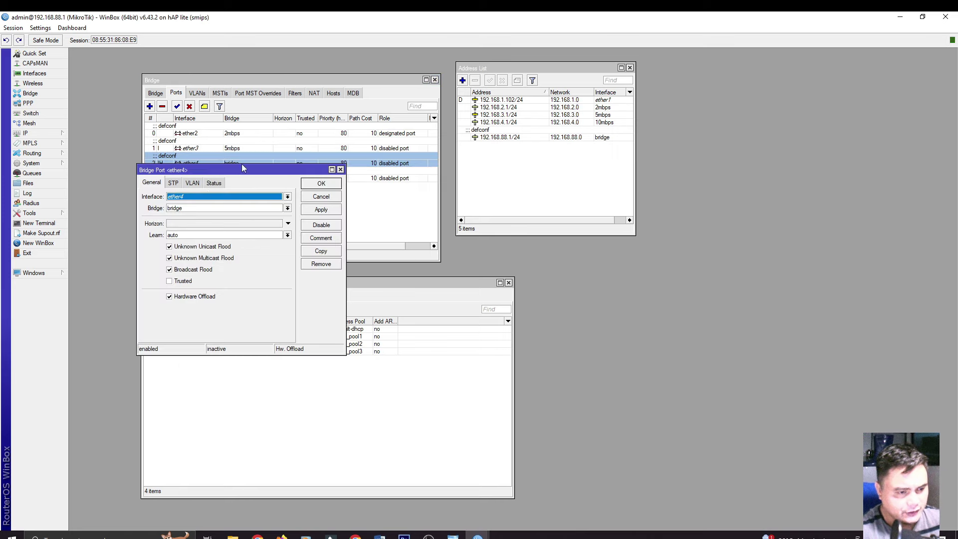
pyautogui.click(200, 209)
pyautogui.click(195, 229)
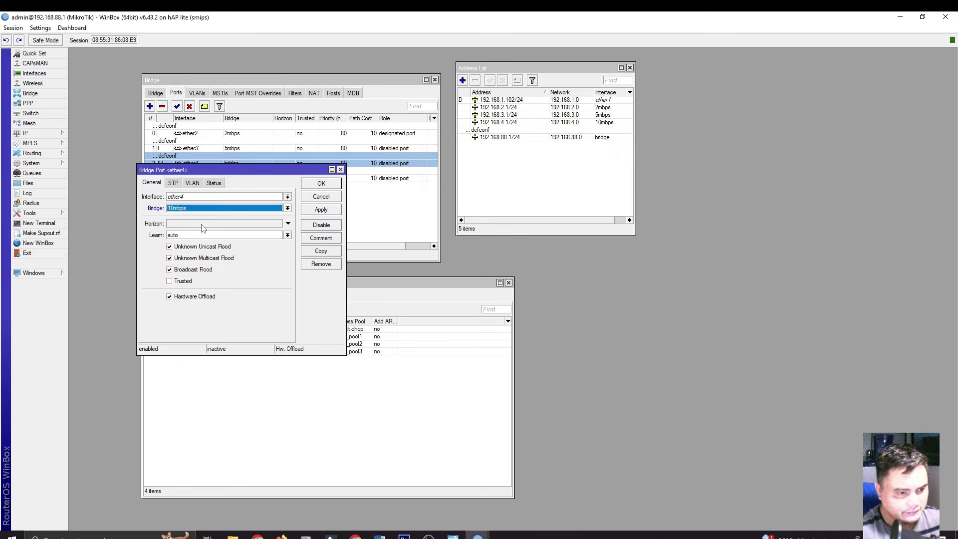
pyautogui.click(313, 211)
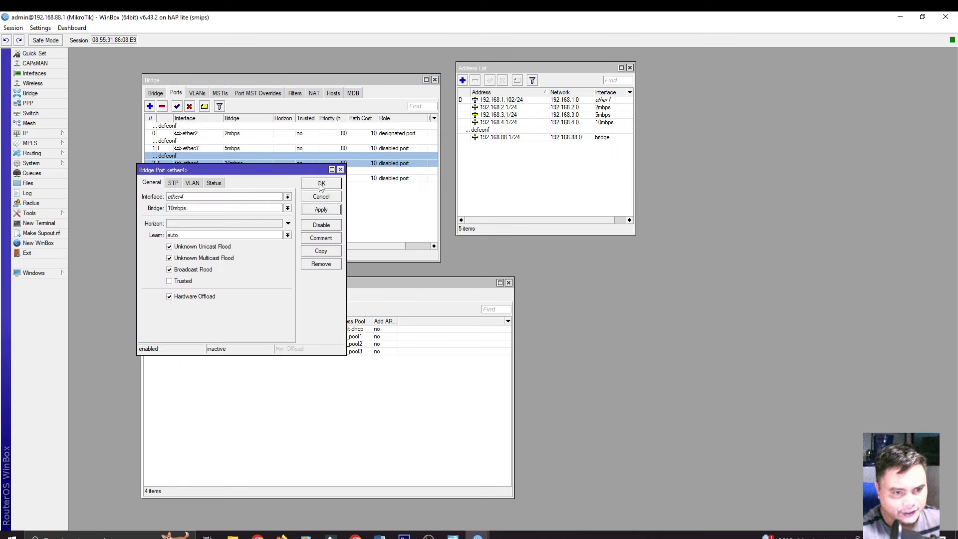
pyautogui.click(321, 184)
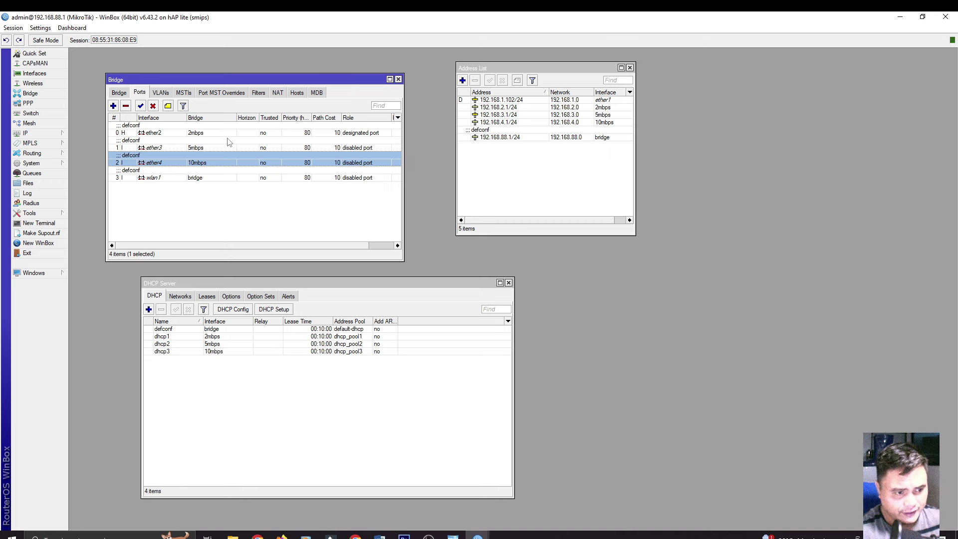
# Check the ether2 port and the 2mbps simple queue, and rerun the fast.com speed test in the browser.
pyautogui.click(215, 134)
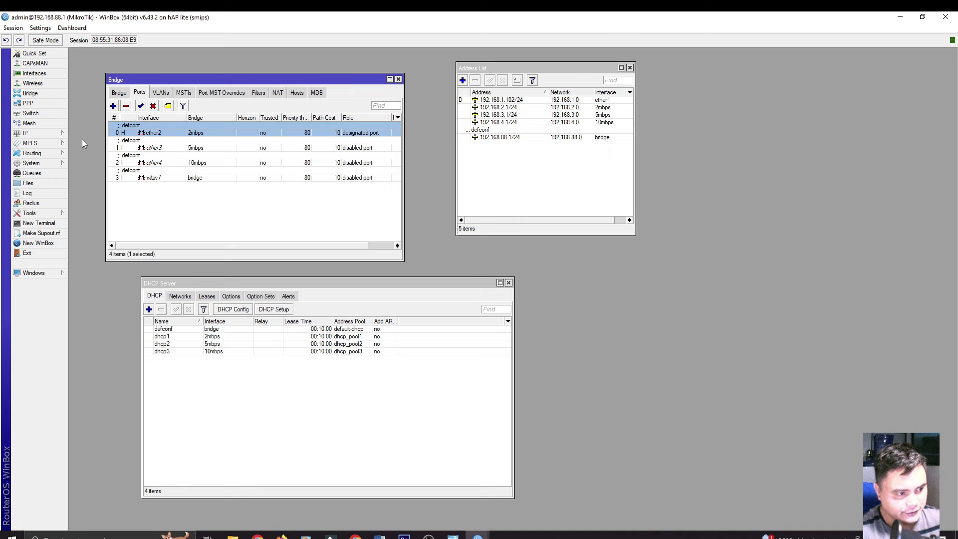
pyautogui.click(45, 174)
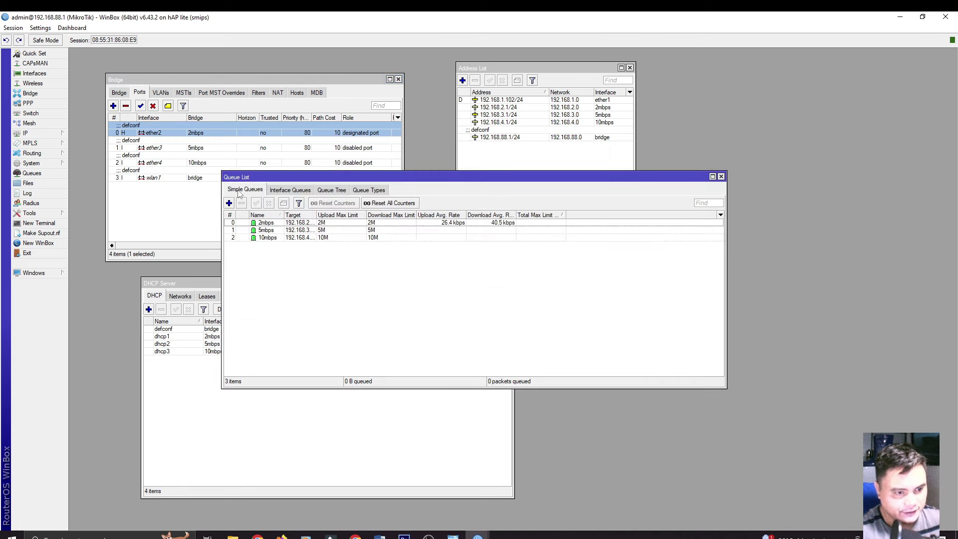
pyautogui.moveTo(405, 180); pyautogui.dragTo(372, 168)
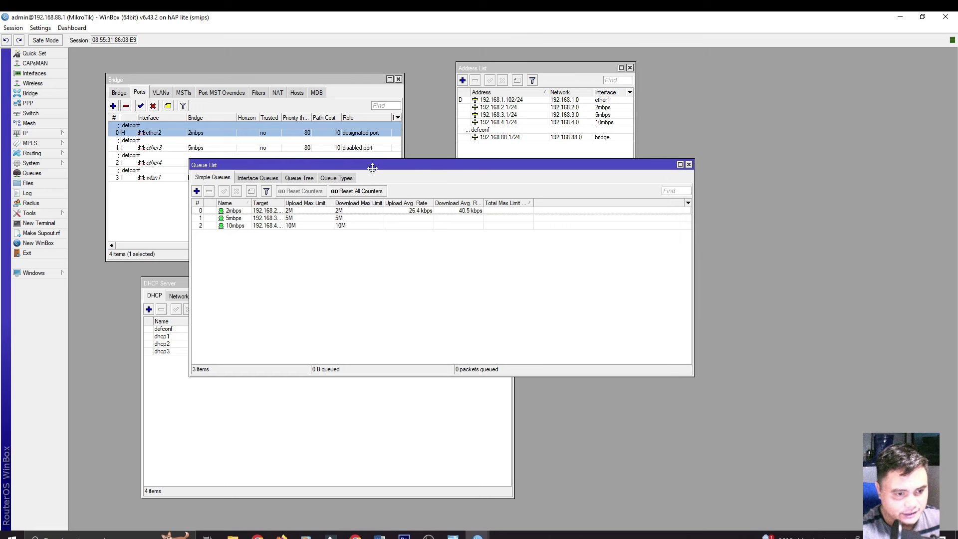
pyautogui.click(279, 213)
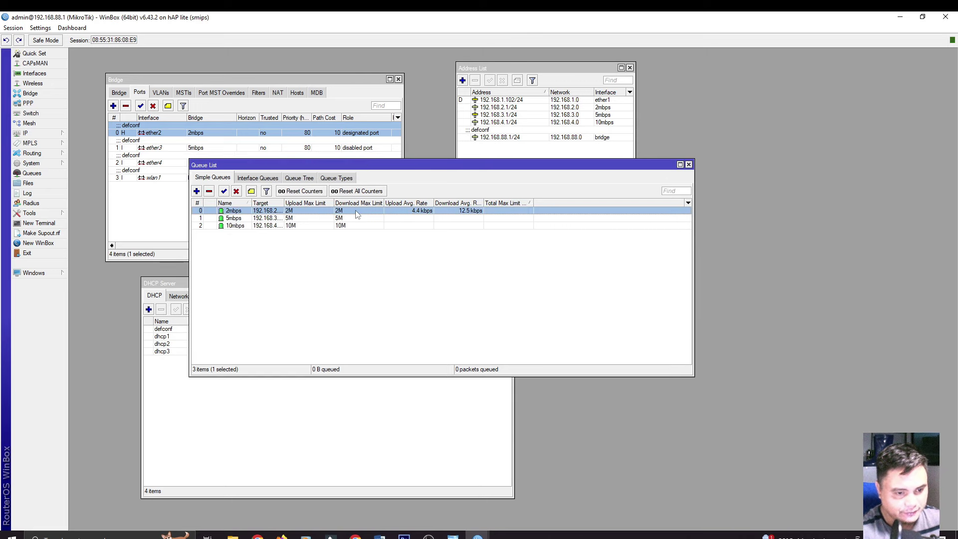
pyautogui.click(355, 534)
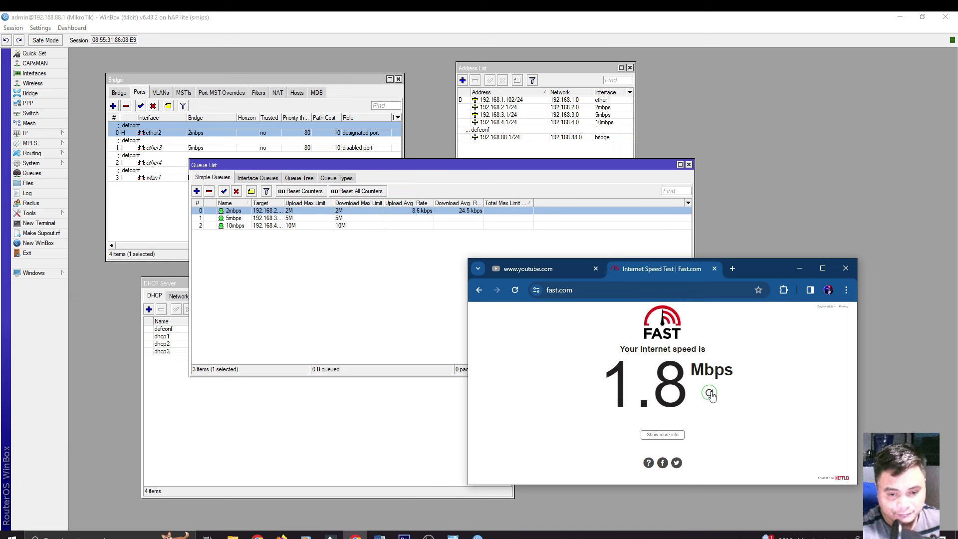
pyautogui.click(711, 394)
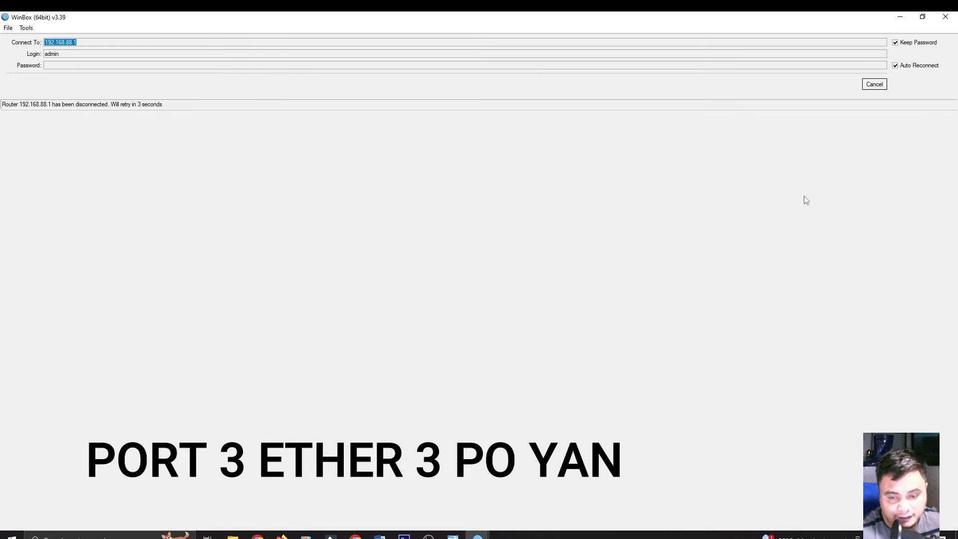
# Reconnect to the router at 192.168.88.1 and rerun the fast.com speed test to check the 5mbps queue.
pyautogui.click(881, 85)
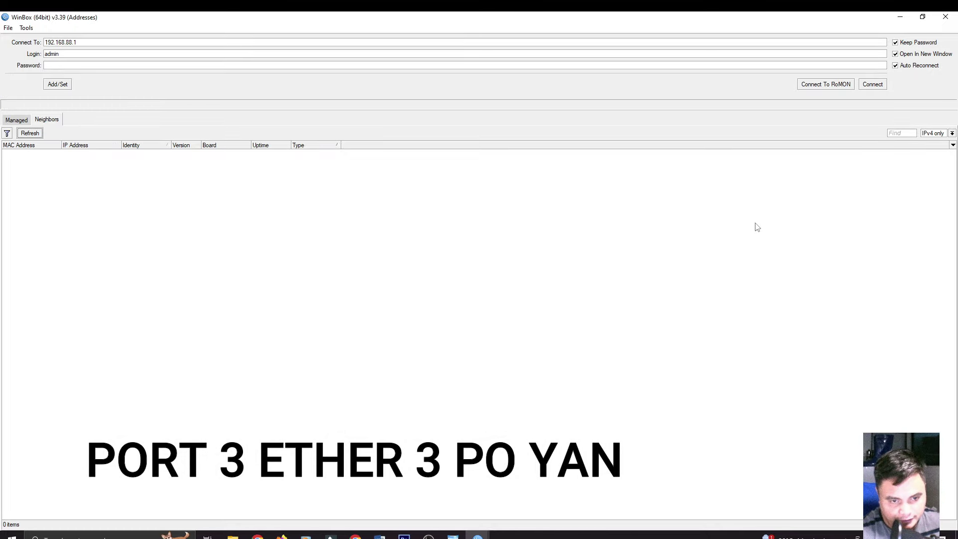
pyautogui.click(873, 84)
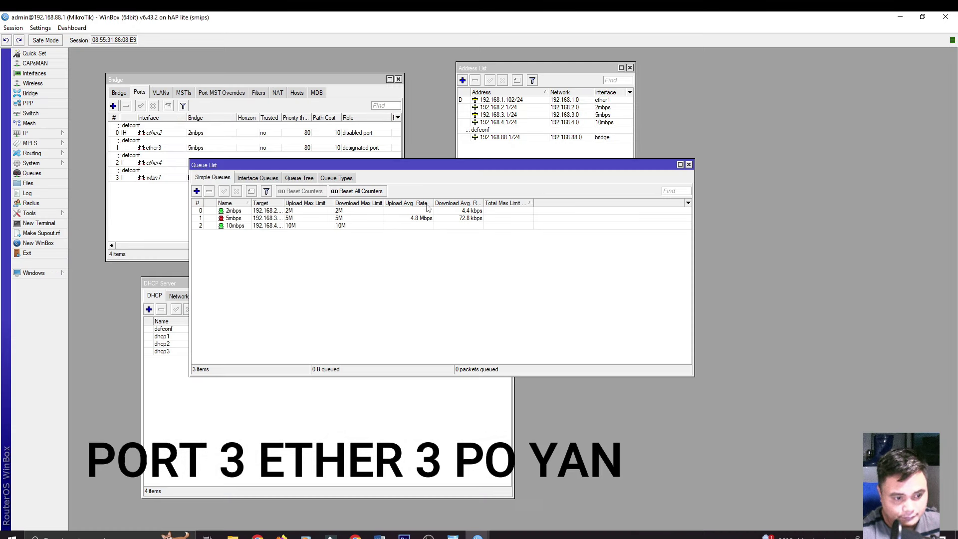
pyautogui.click(355, 220)
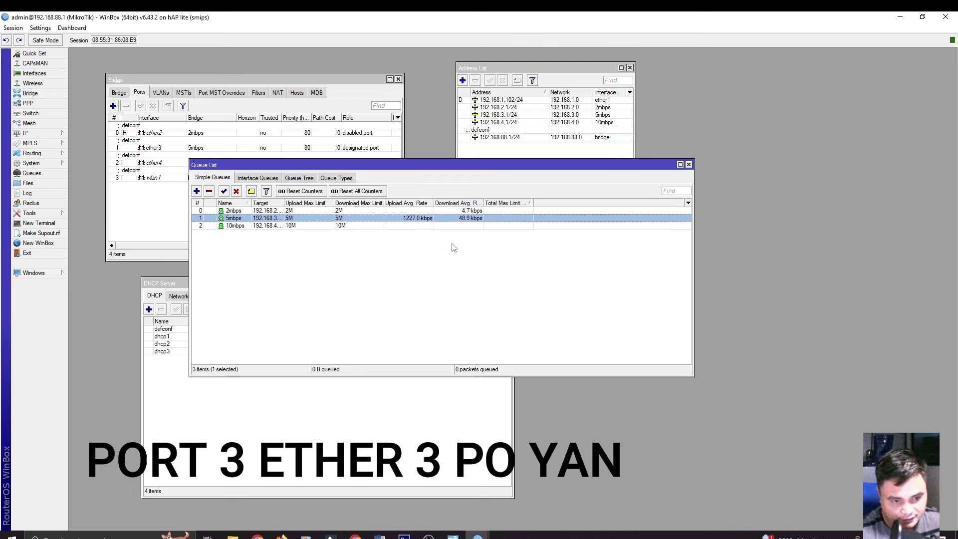
pyautogui.hotkey('alt', 'Tab')
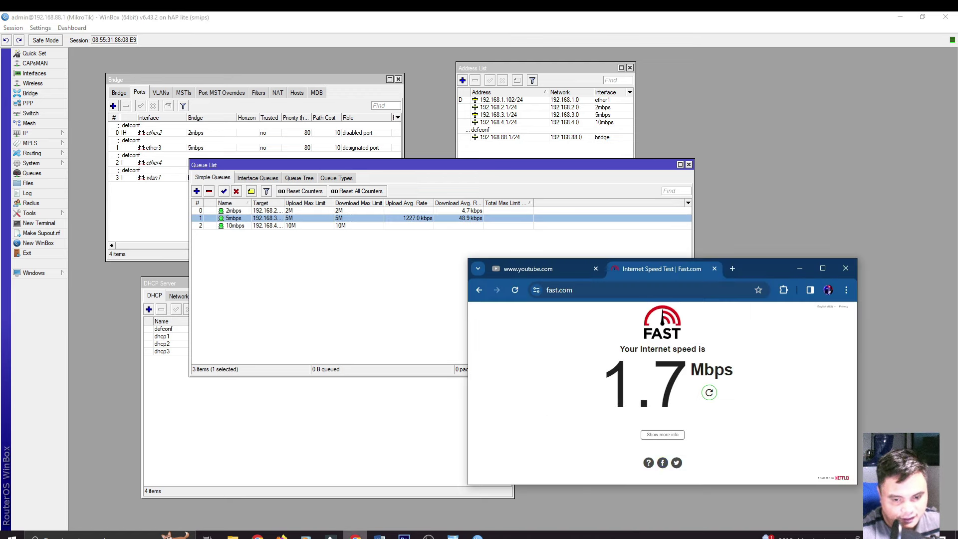
pyautogui.click(710, 394)
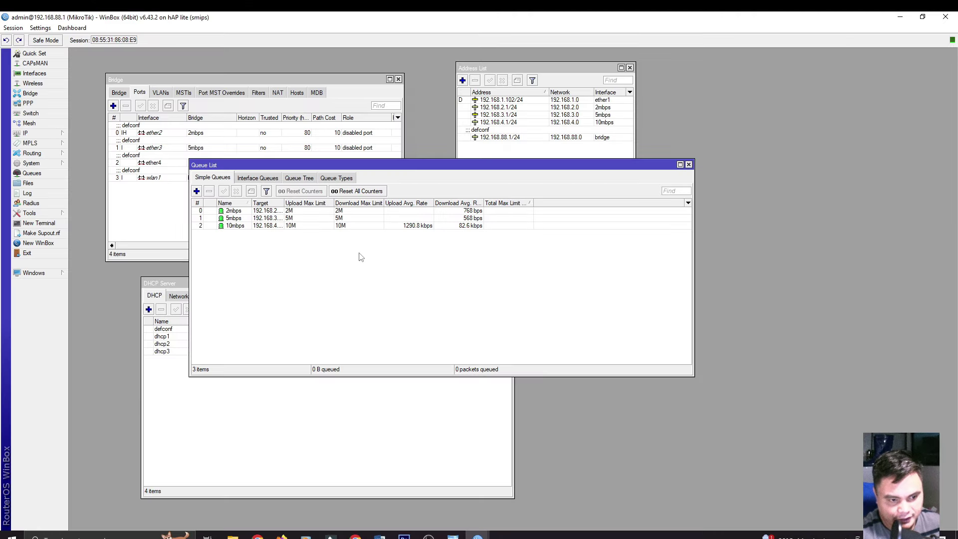
# Check the 10mbps simple queue by running the fast.com speed test twice in the browser.
pyautogui.moveTo(415, 167); pyautogui.dragTo(475, 170)
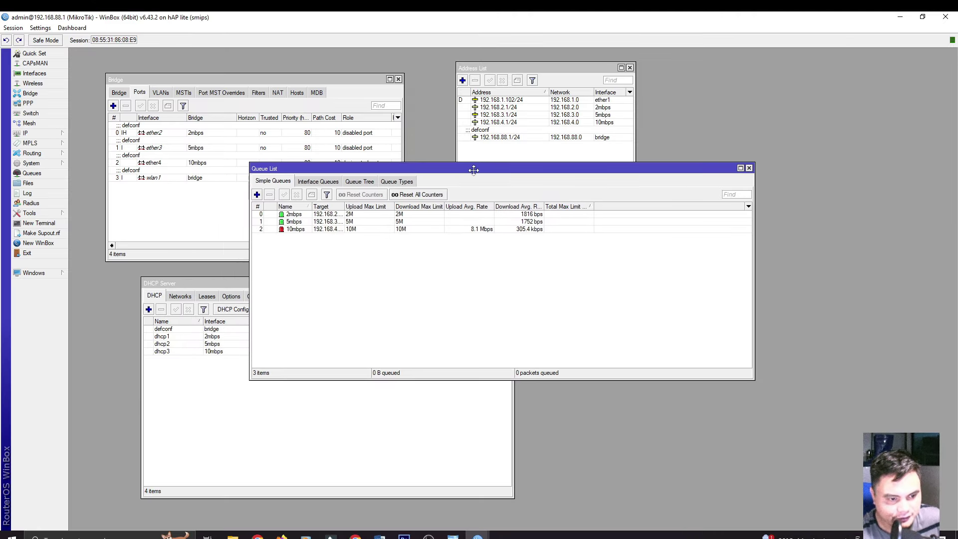
pyautogui.click(336, 231)
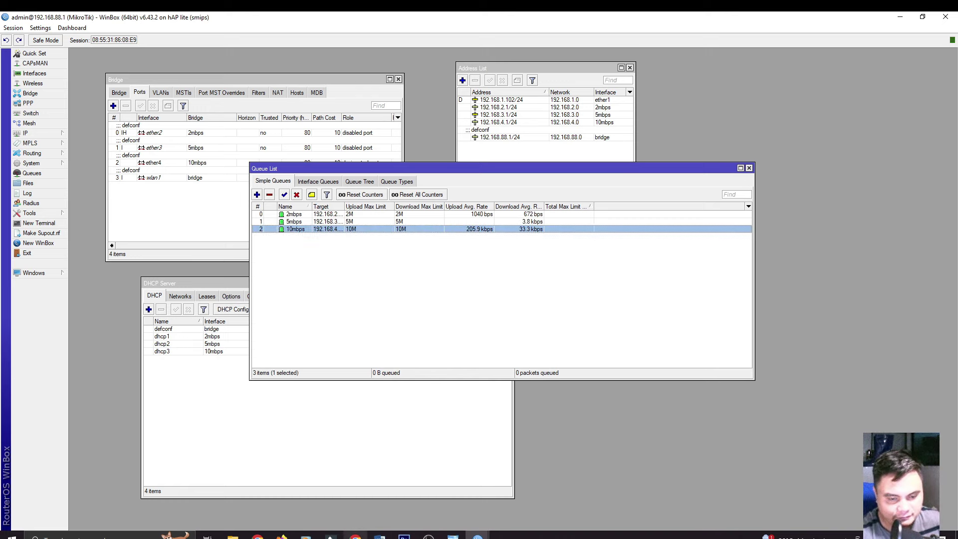
pyautogui.click(355, 535)
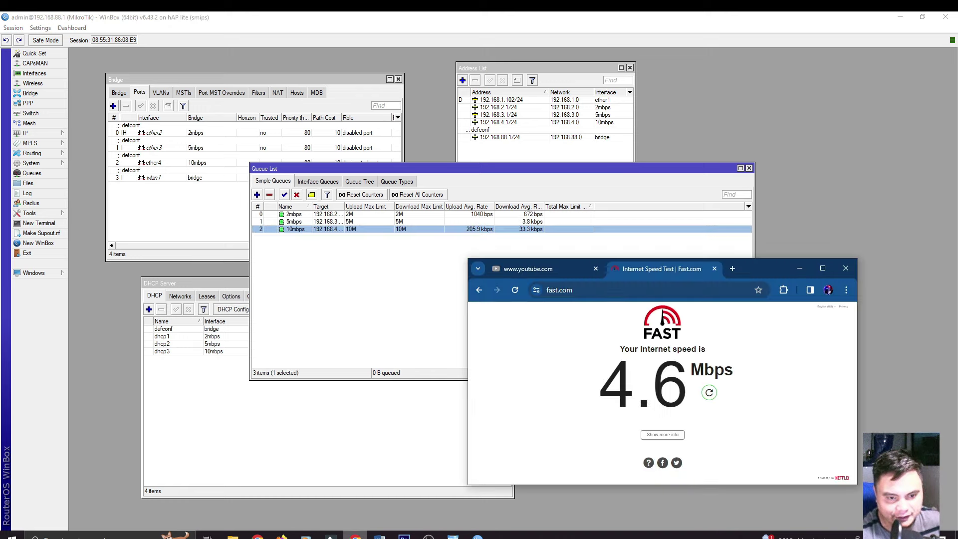
pyautogui.click(710, 395)
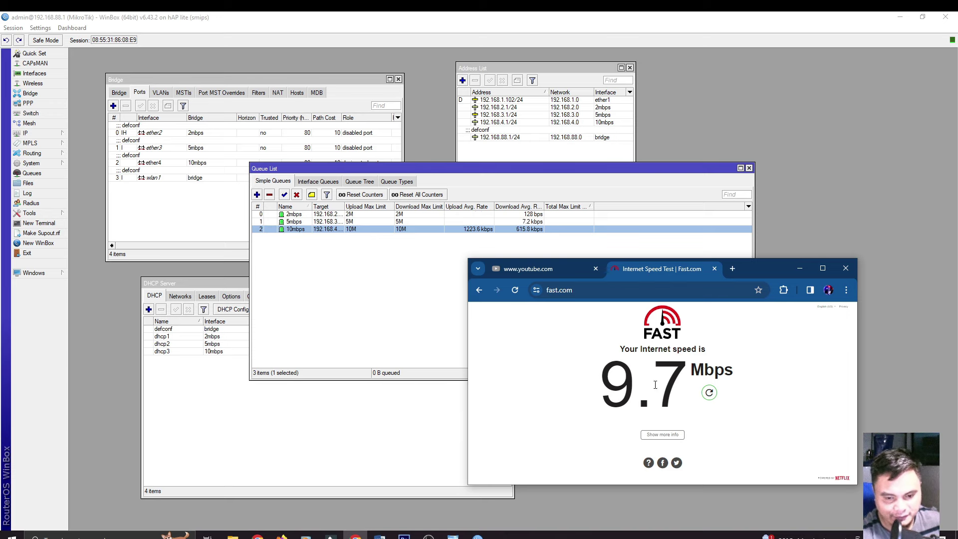
pyautogui.click(710, 392)
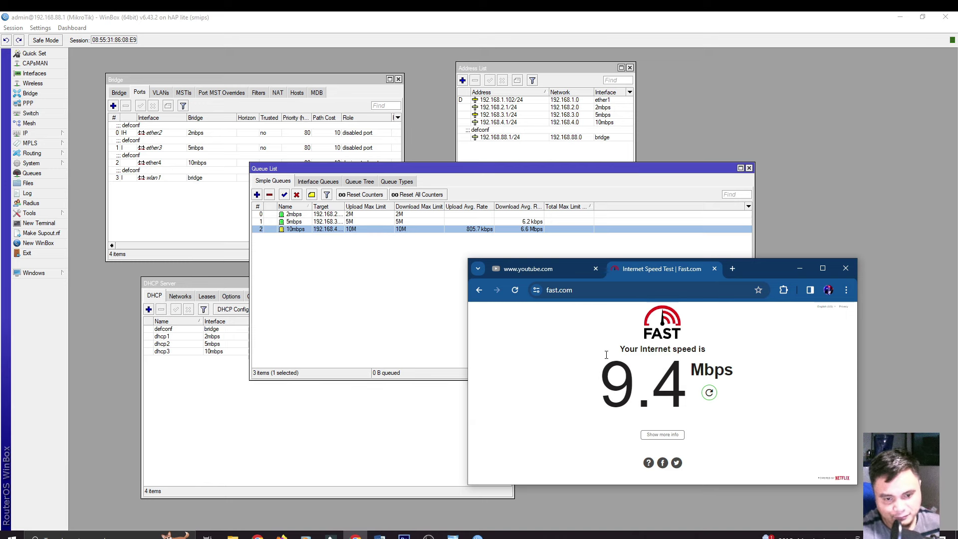
# Maximize the browser on the HAY LE COMWORKS V.2 YouTube videos page and open the newest video about limiting MikroTik user speed.
pyautogui.click(530, 272)
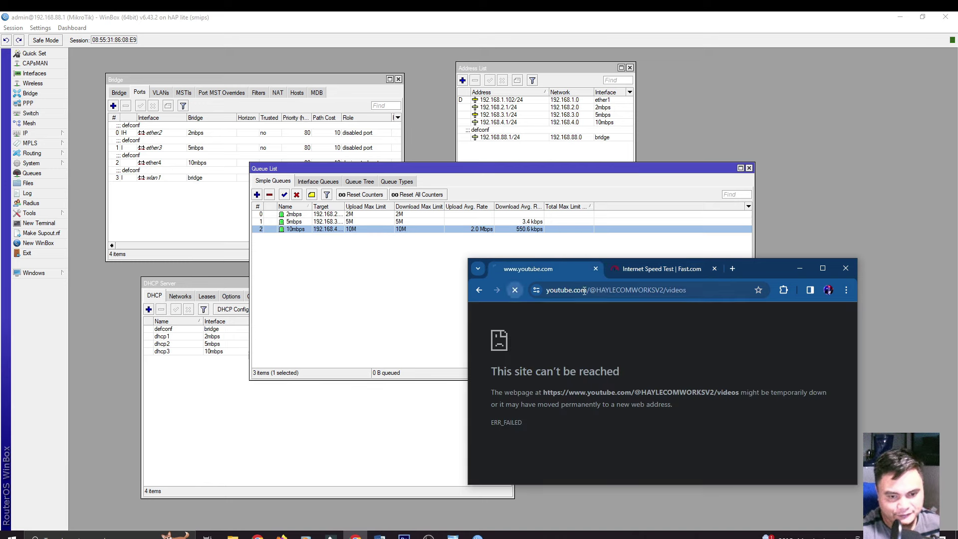
pyautogui.click(822, 269)
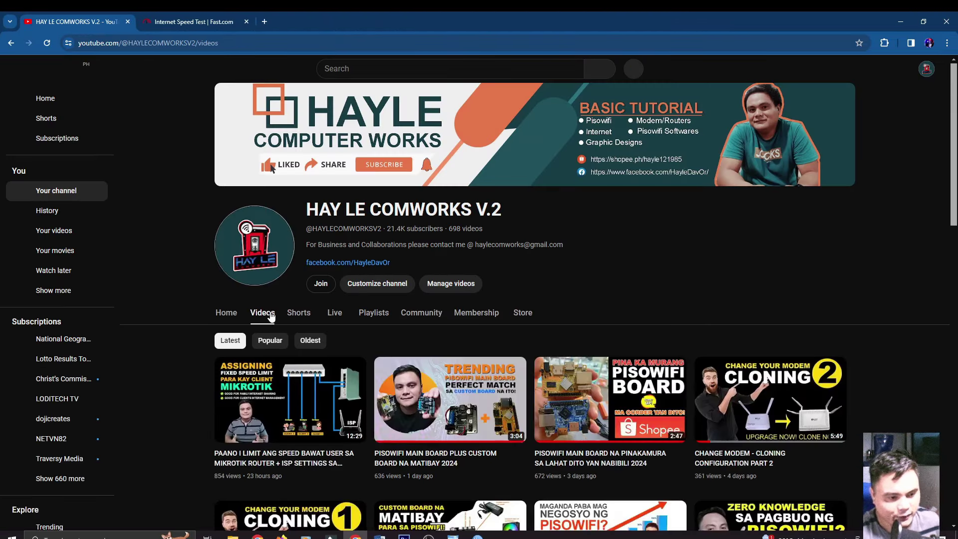
pyautogui.scroll(-2, 956, 172)
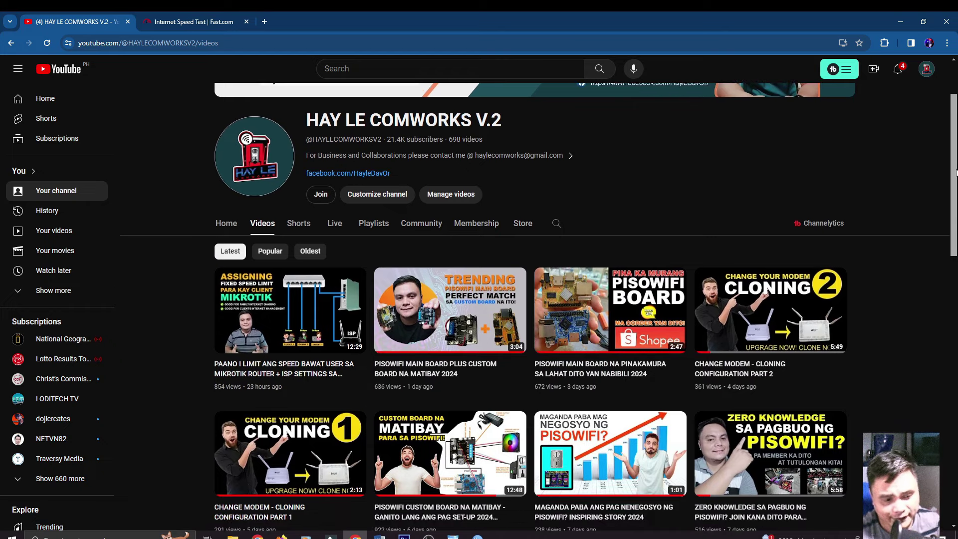
pyautogui.click(278, 307)
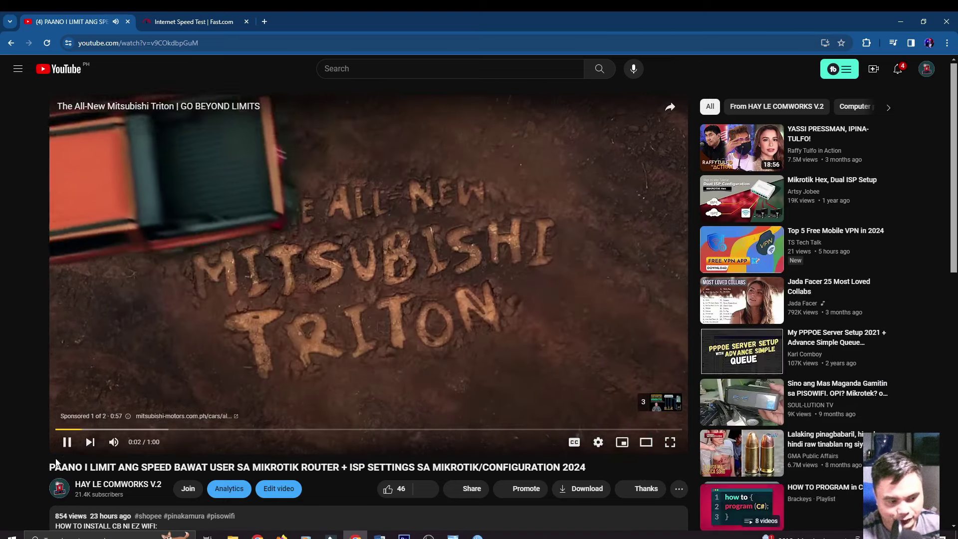
# Pause the video, examine the store and tutorial links in its full description, and return to the channel's video list.
pyautogui.click(67, 442)
pyautogui.scroll(-5, 75, 374)
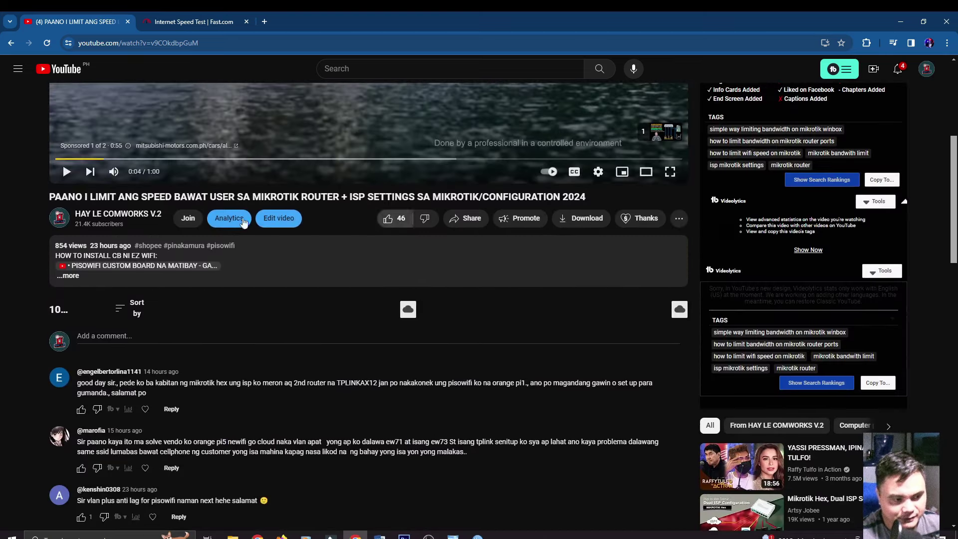
pyautogui.click(71, 277)
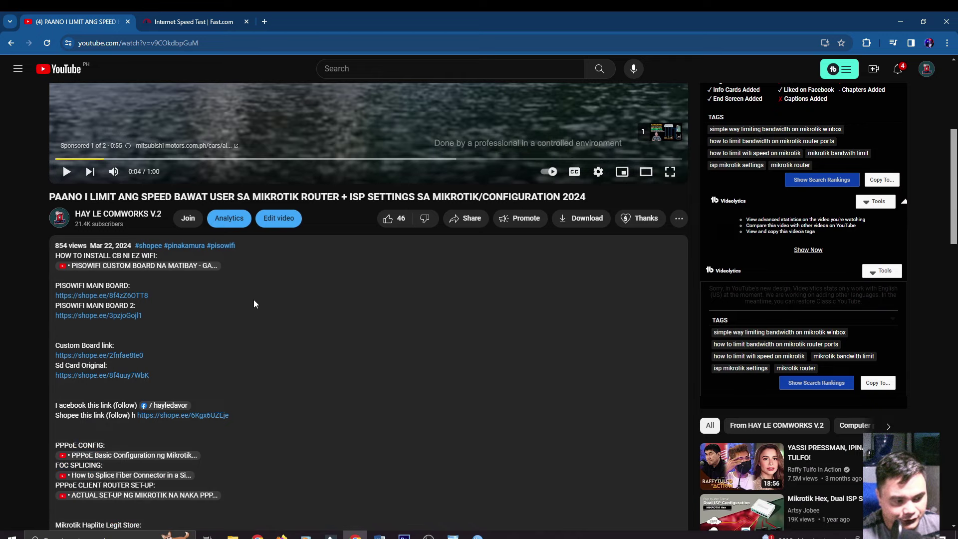
pyautogui.scroll(-8, 253, 289)
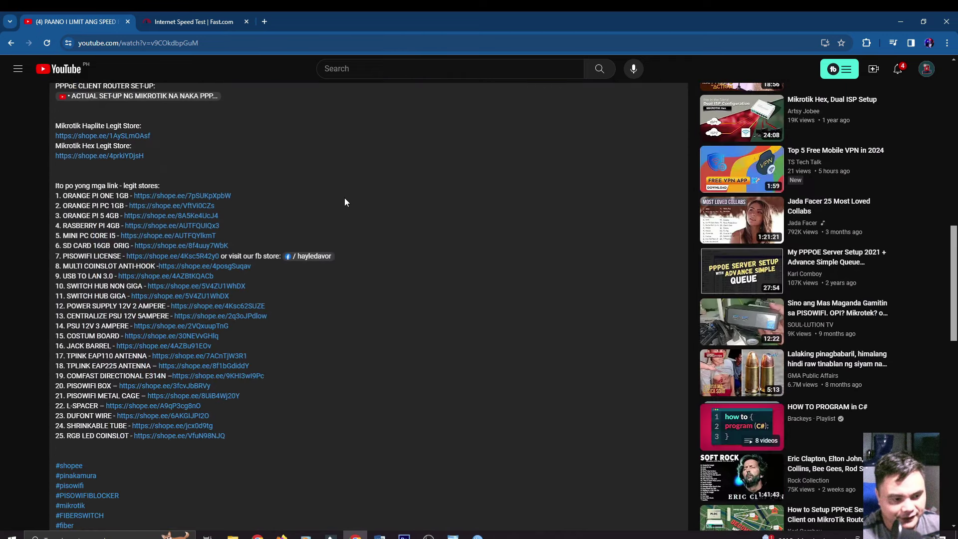
pyautogui.scroll(4, 358, 200)
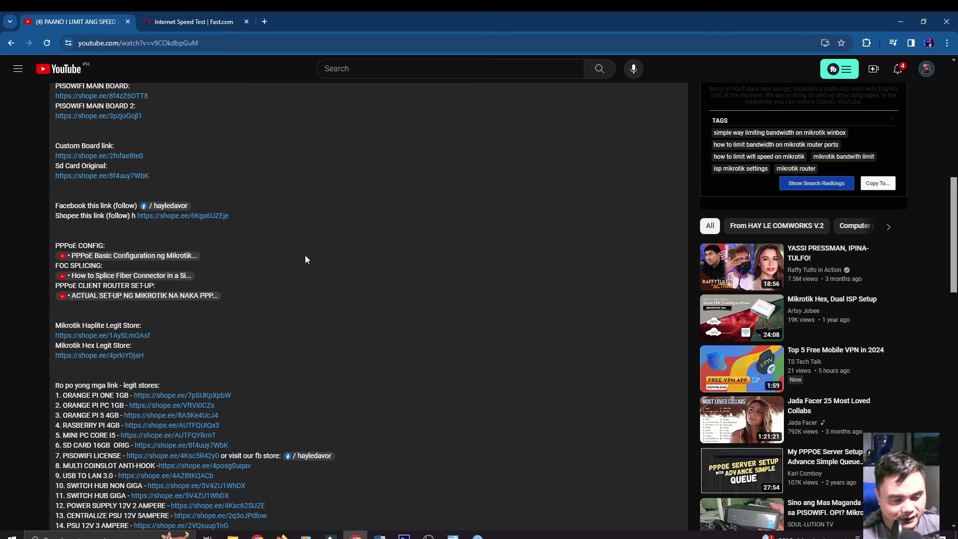
pyautogui.scroll(-4, 305, 259)
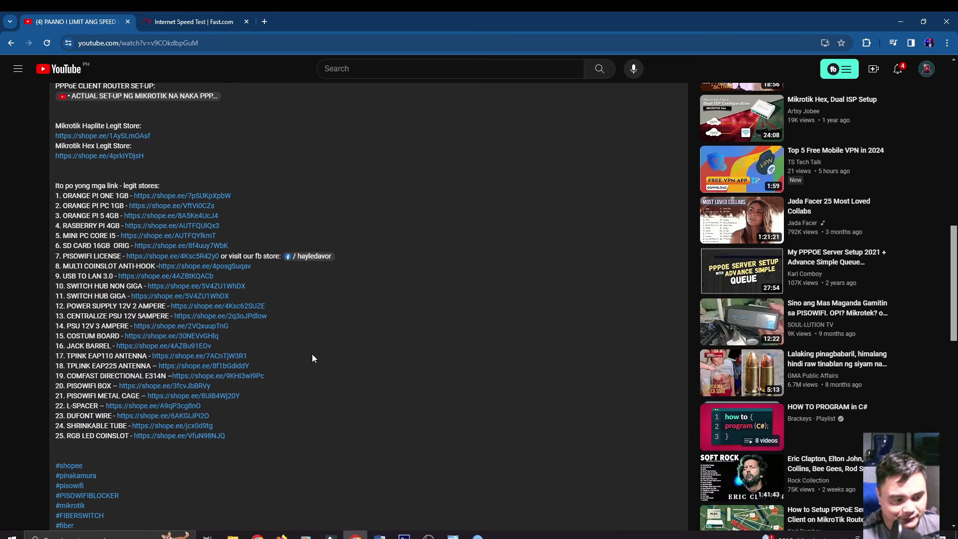
pyautogui.scroll(6, 319, 344)
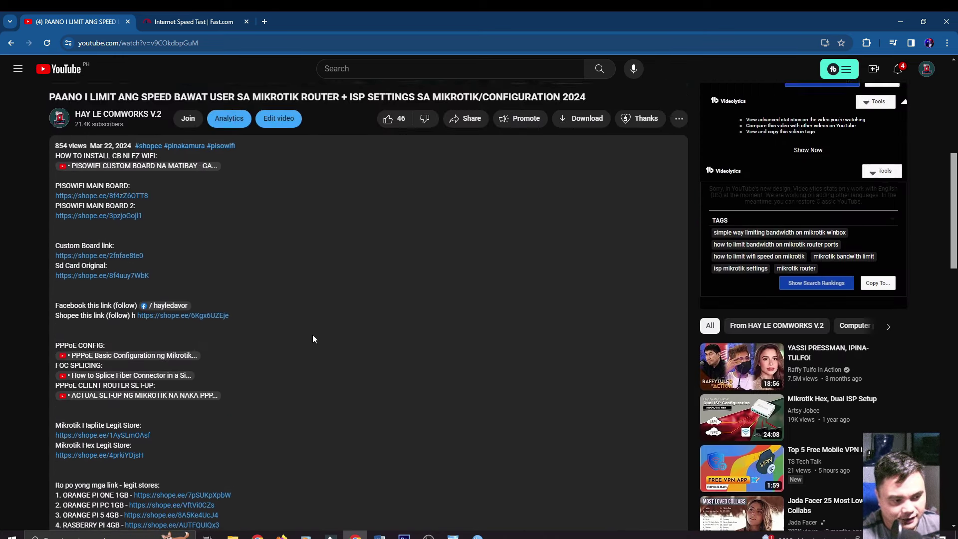
pyautogui.scroll(1, 313, 338)
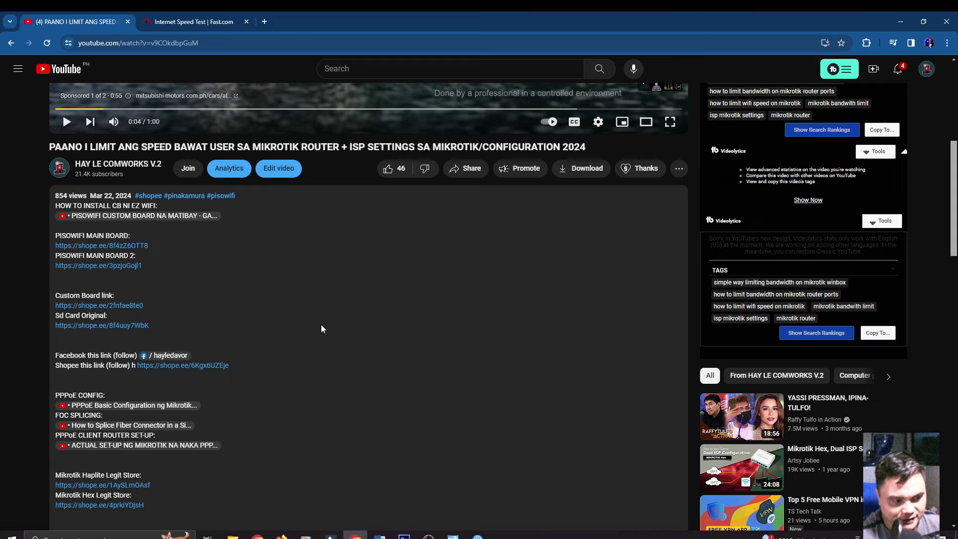
pyautogui.scroll(4, 341, 324)
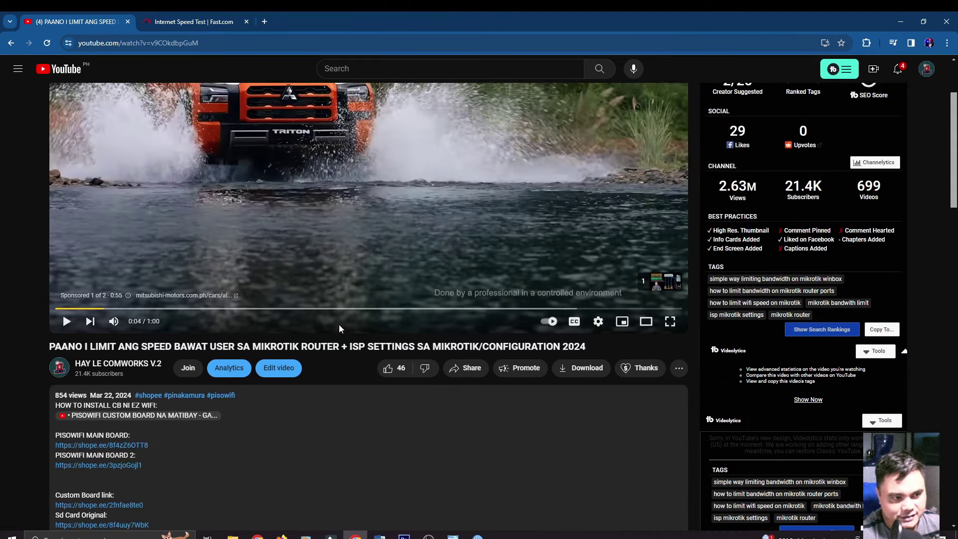
pyautogui.click(10, 44)
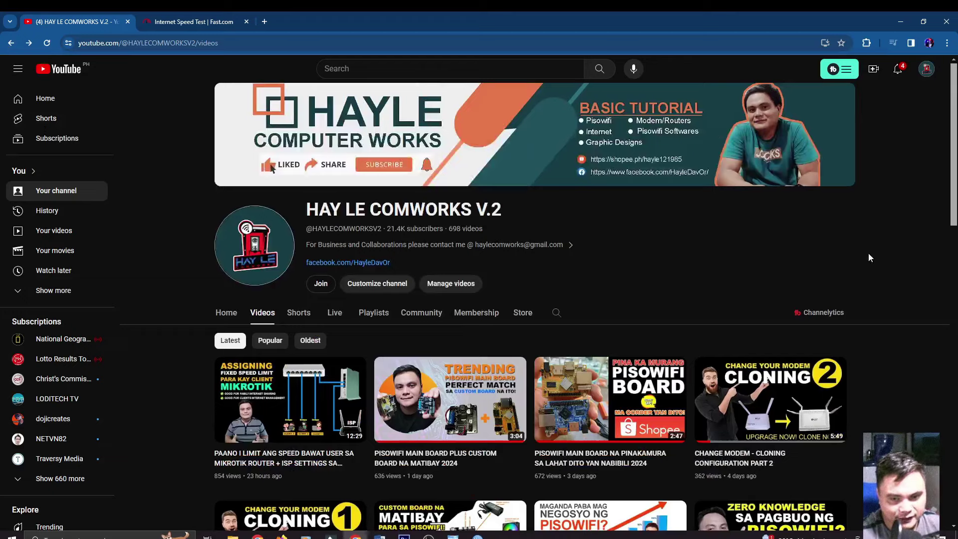
pyautogui.scroll(-3, 946, 160)
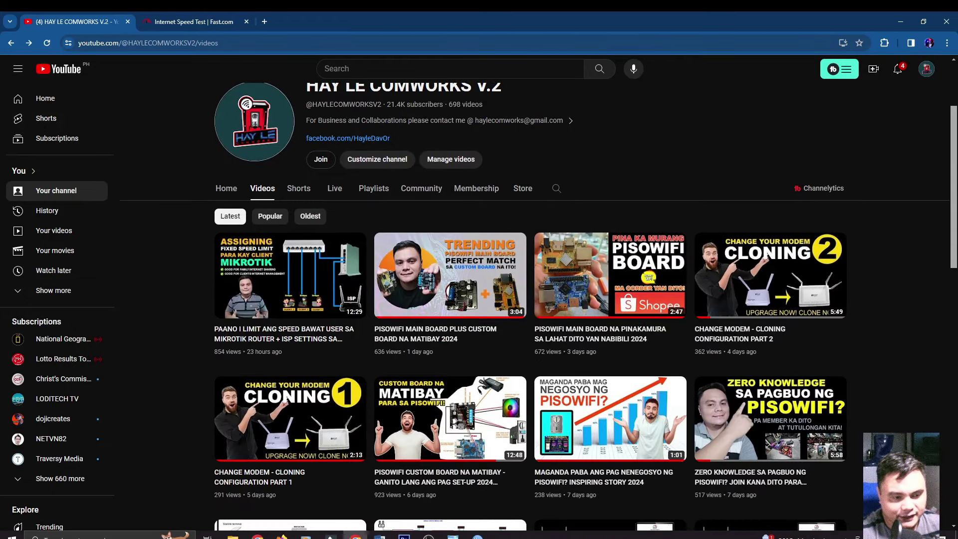